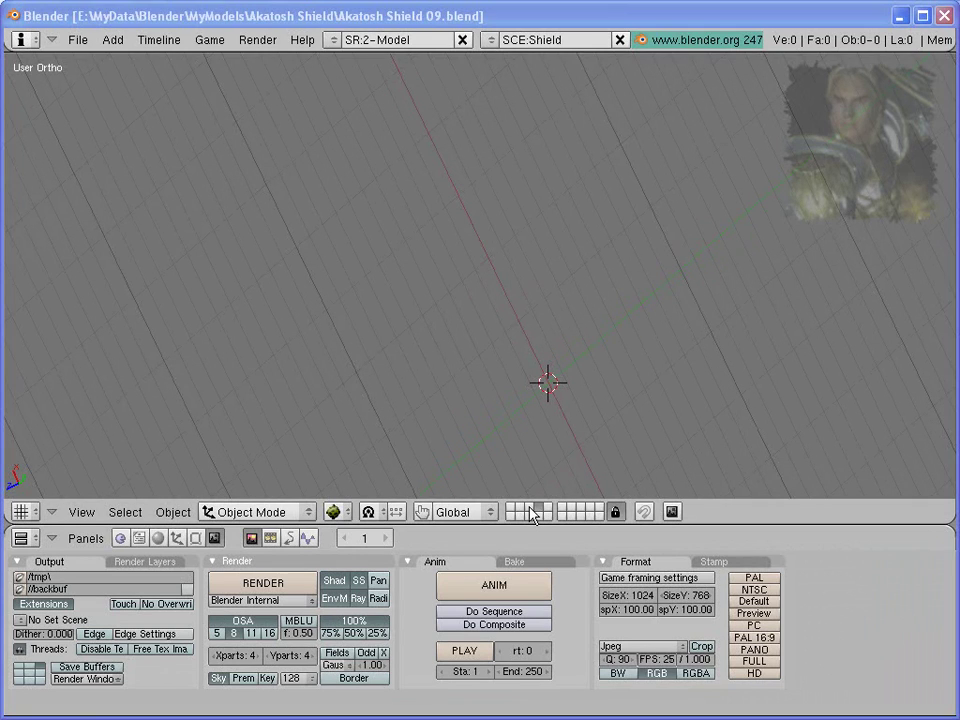
# Step: Show both layers holding the Akatosh shield and orbit the 3D View to see it at an angle
pyautogui.click(530, 512)
pyautogui.keyDown('shift'); pyautogui.click(518, 513); pyautogui.keyUp('shift')
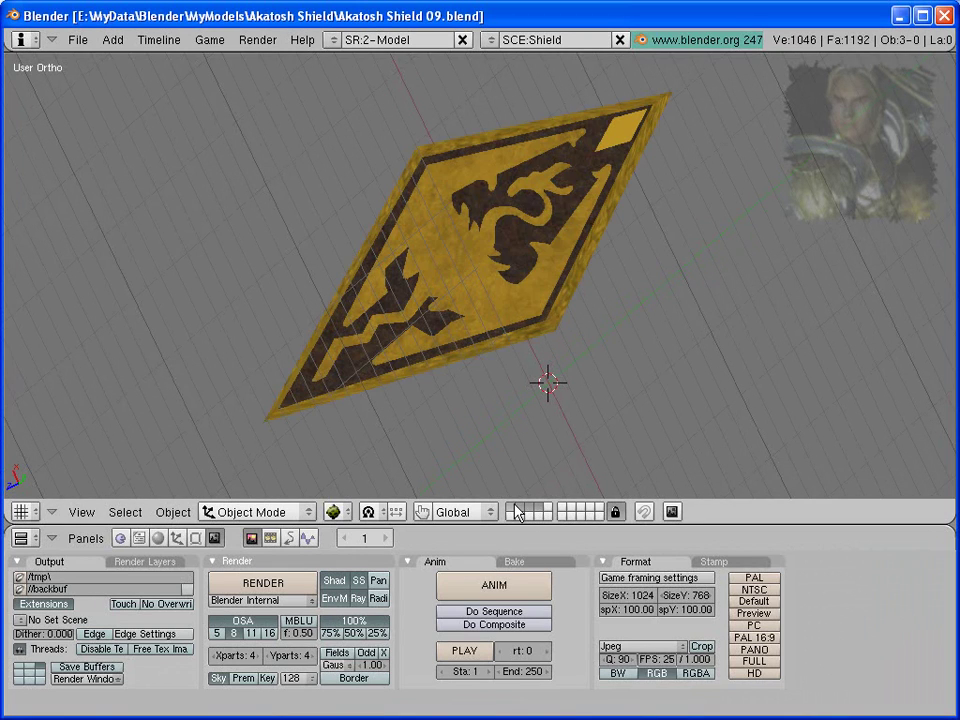
pyautogui.moveTo(610, 338); pyautogui.dragTo(563, 297, button='middle')
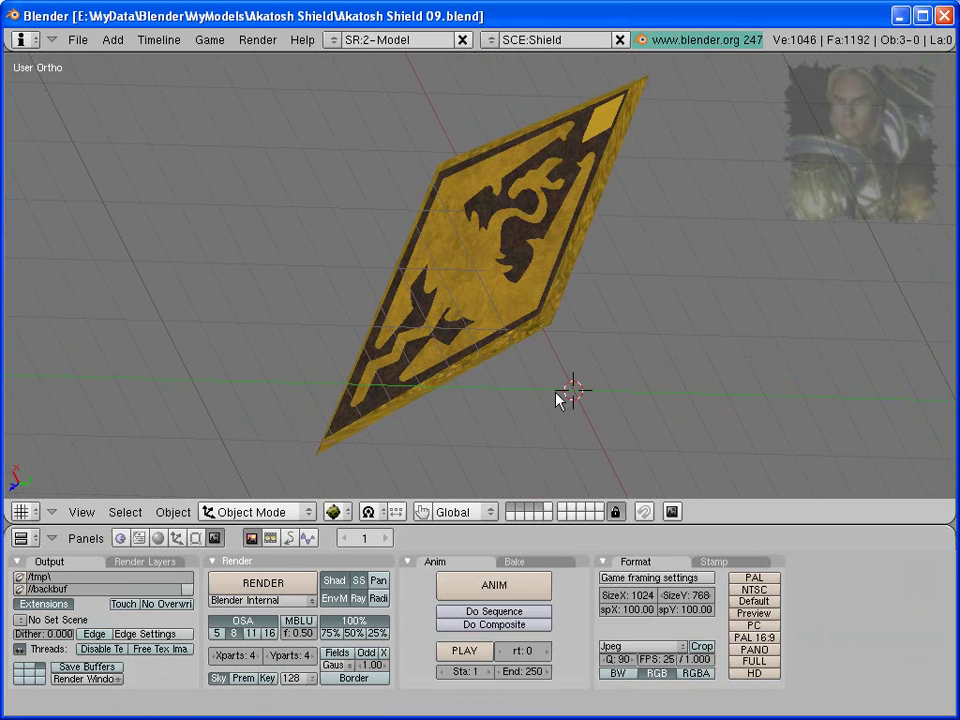
pyautogui.click(172, 512)
pyautogui.click(126, 512)
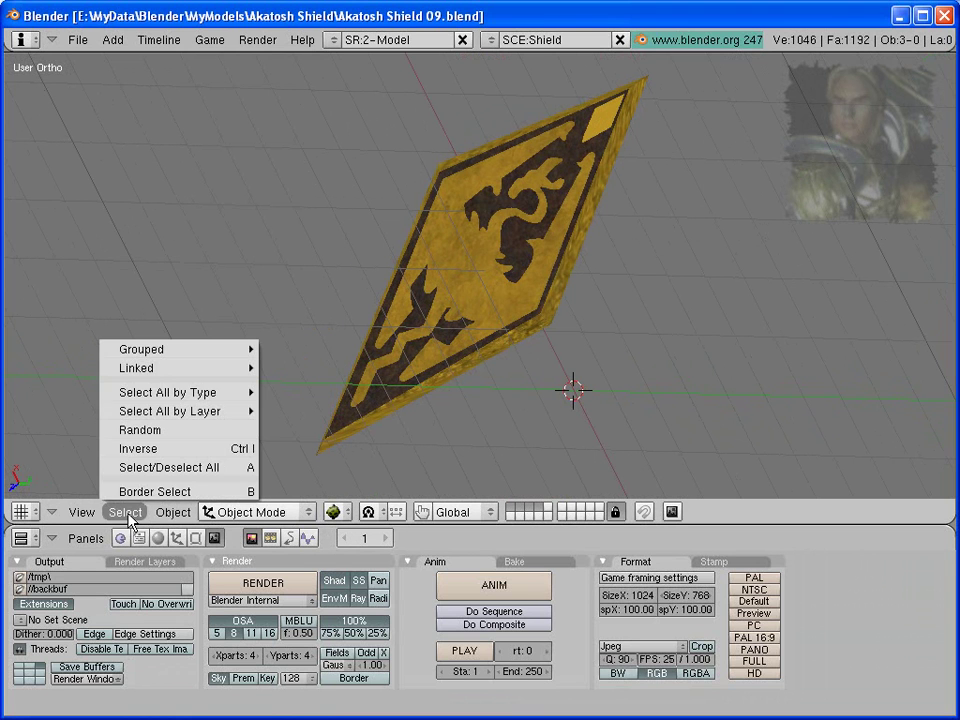
# Step: Select all shield parts and duplicate them, leaving the copy exactly in place
pyautogui.click(201, 467)
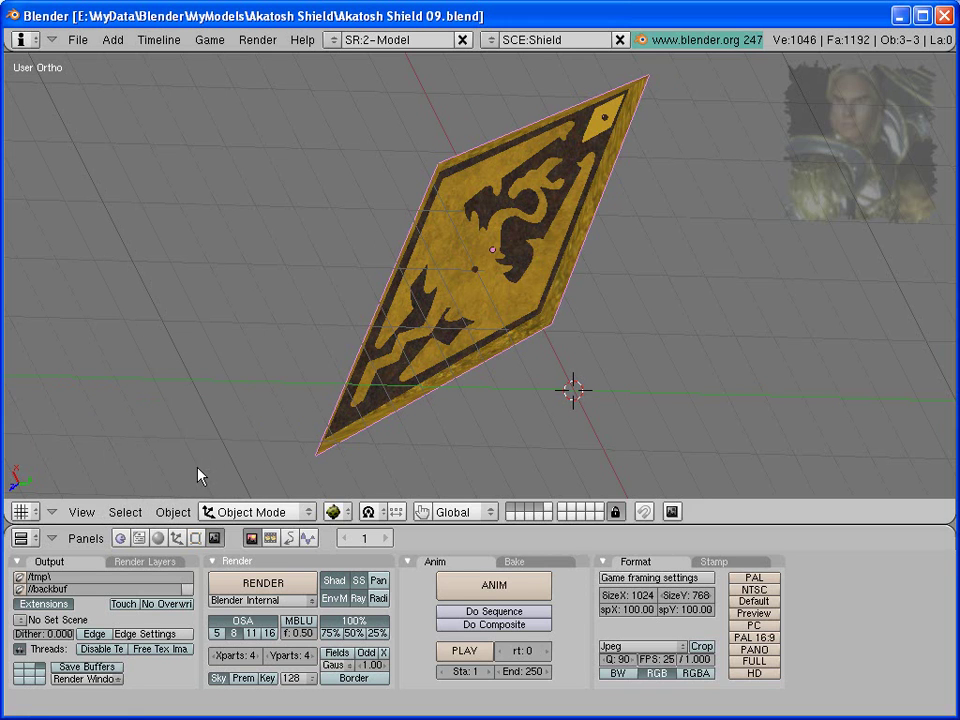
pyautogui.click(171, 510)
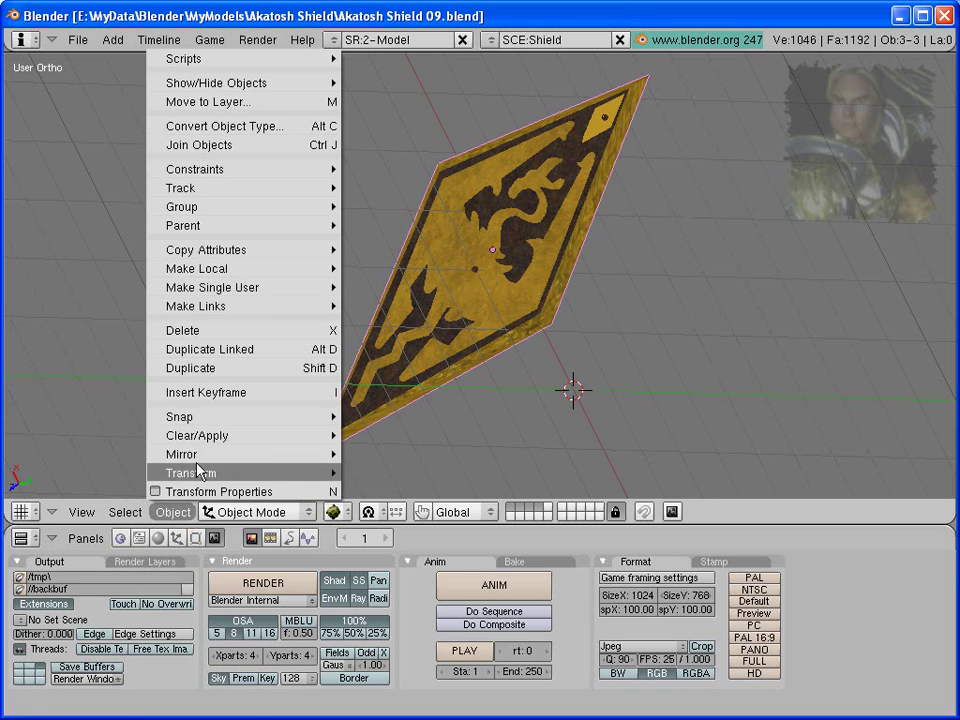
pyautogui.click(229, 370)
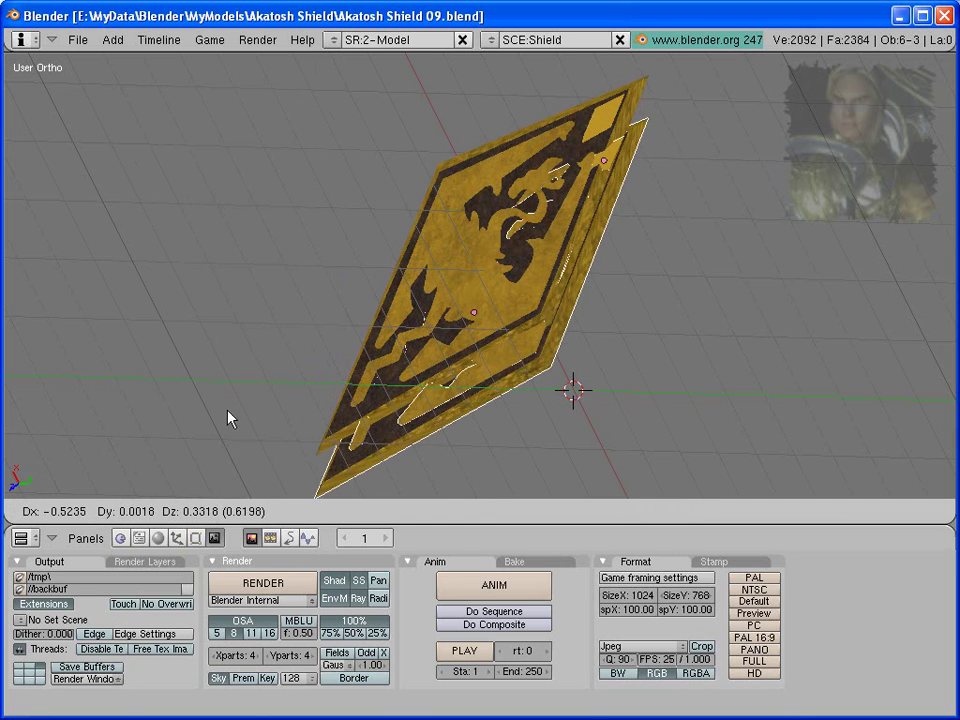
pyautogui.rightClick(318, 427)
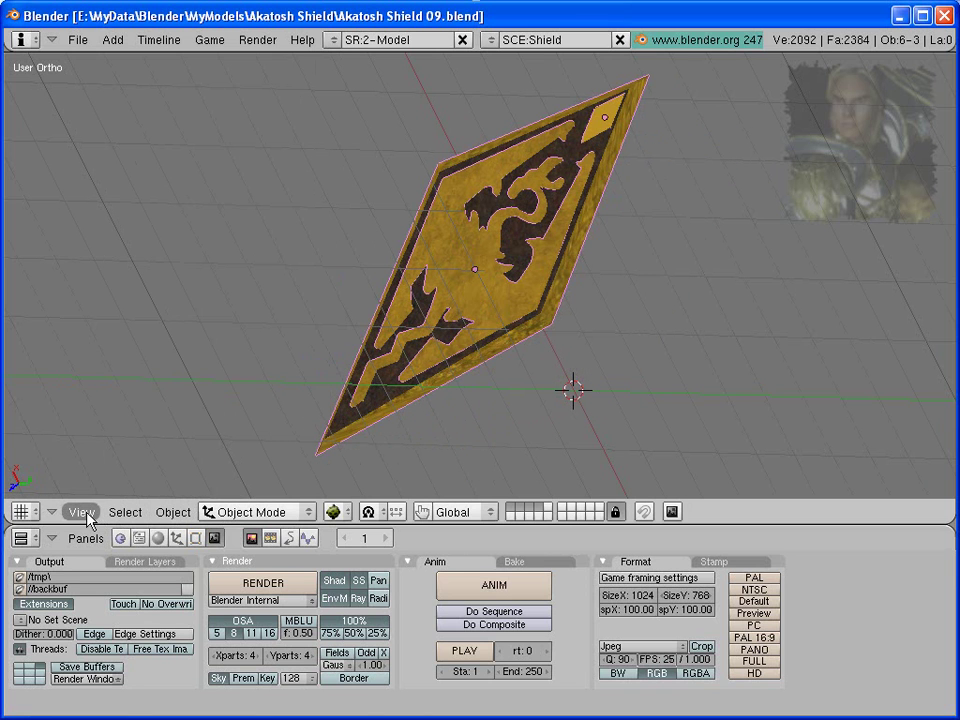
# Step: Move the duplicated shield parts to another layer with Move to Layer
pyautogui.click(171, 513)
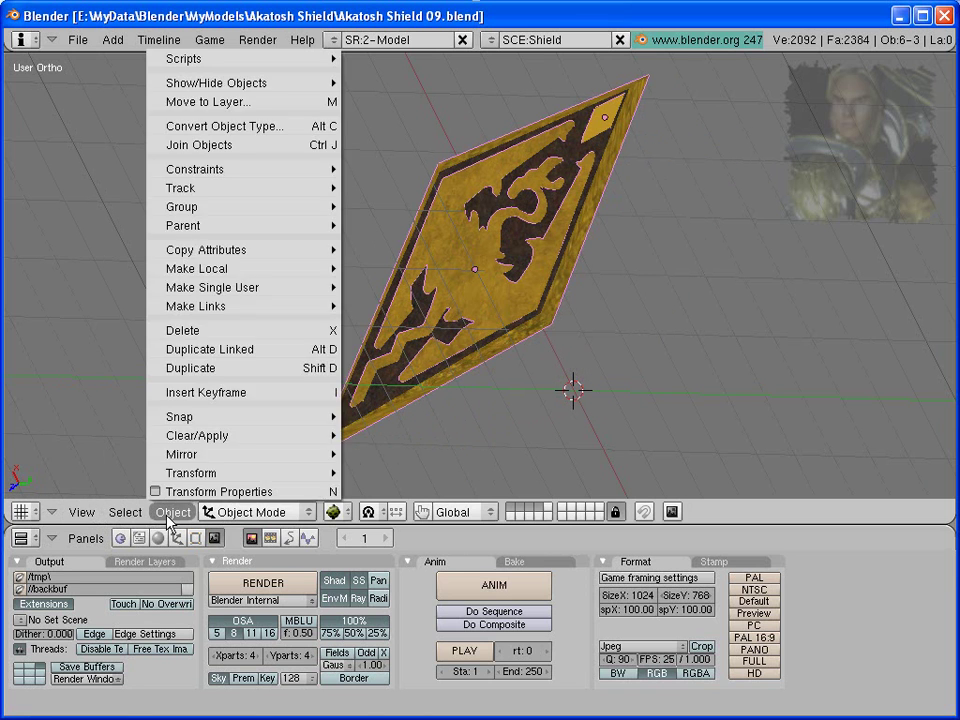
pyautogui.click(266, 104)
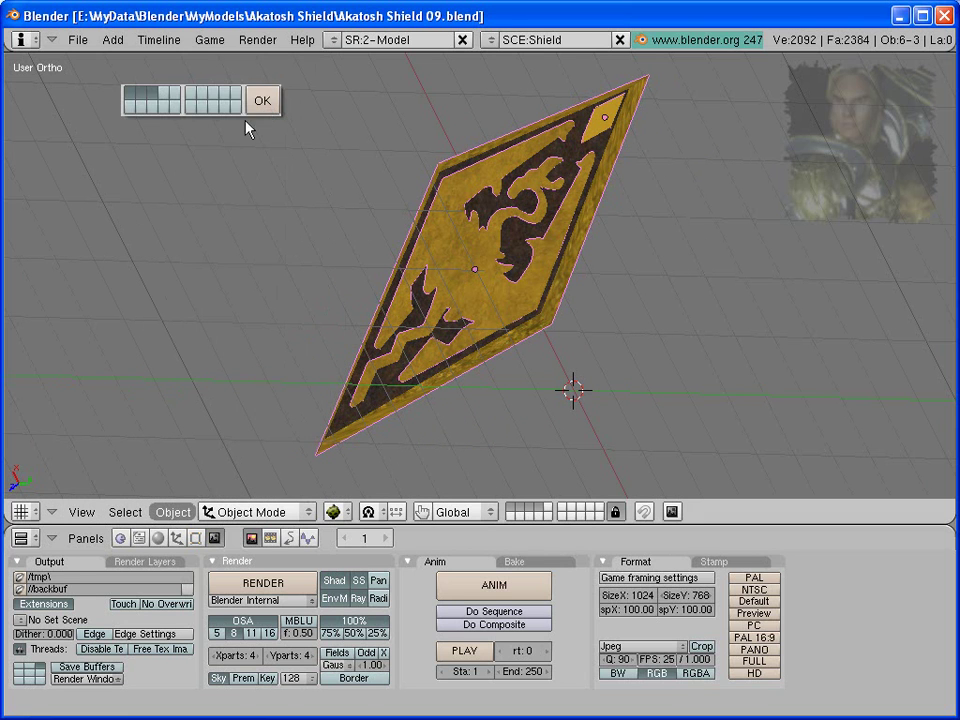
pyautogui.click(167, 100)
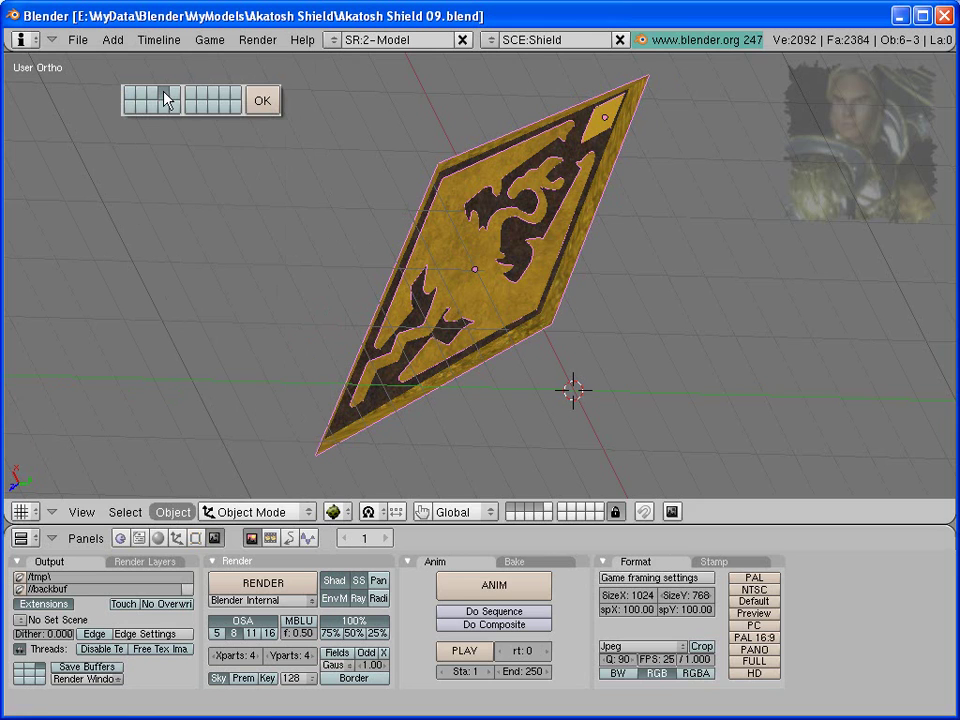
pyautogui.click(262, 101)
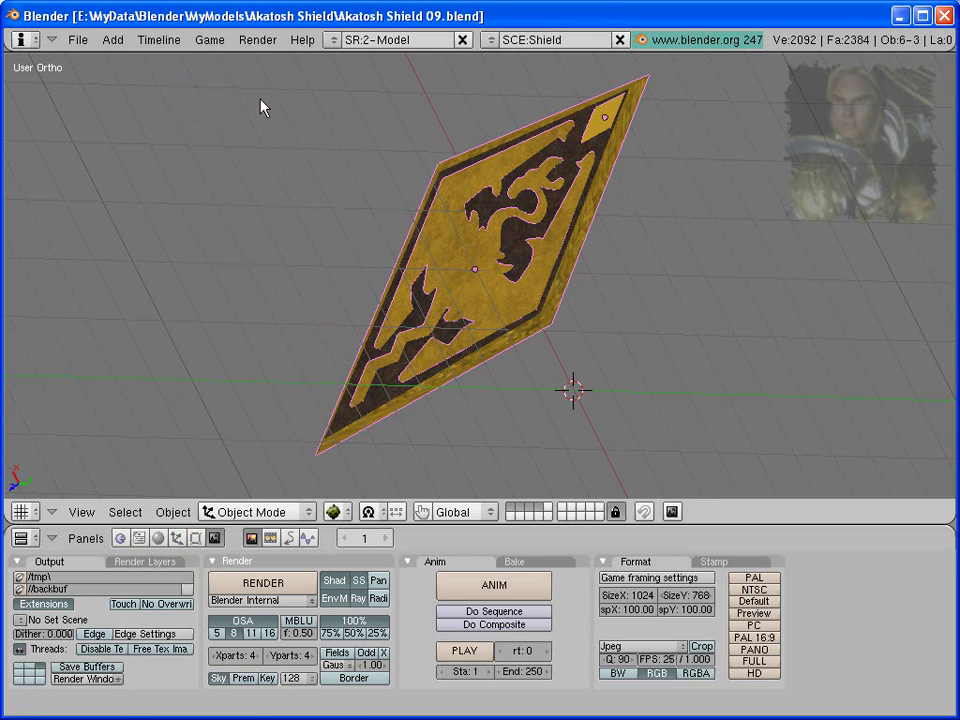
# Step: Show only the copy's layer, select its three shield pieces, and join them into Shield.001
pyautogui.click(538, 506)
pyautogui.press('a')
pyautogui.rightClick(522, 250)
pyautogui.press('a')
pyautogui.press('a')
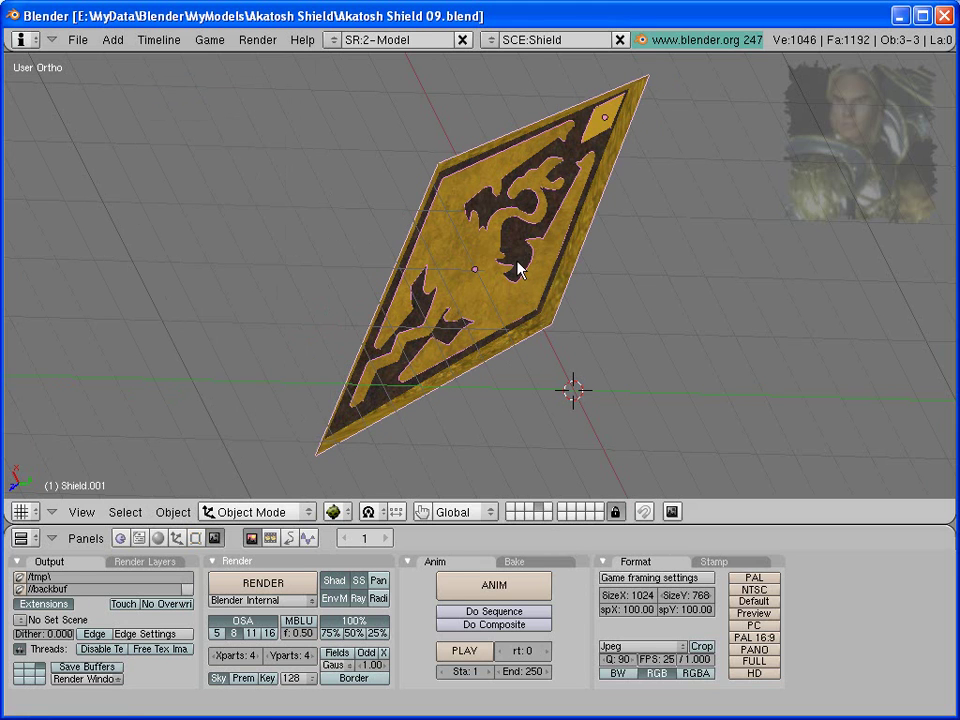
pyautogui.click(172, 512)
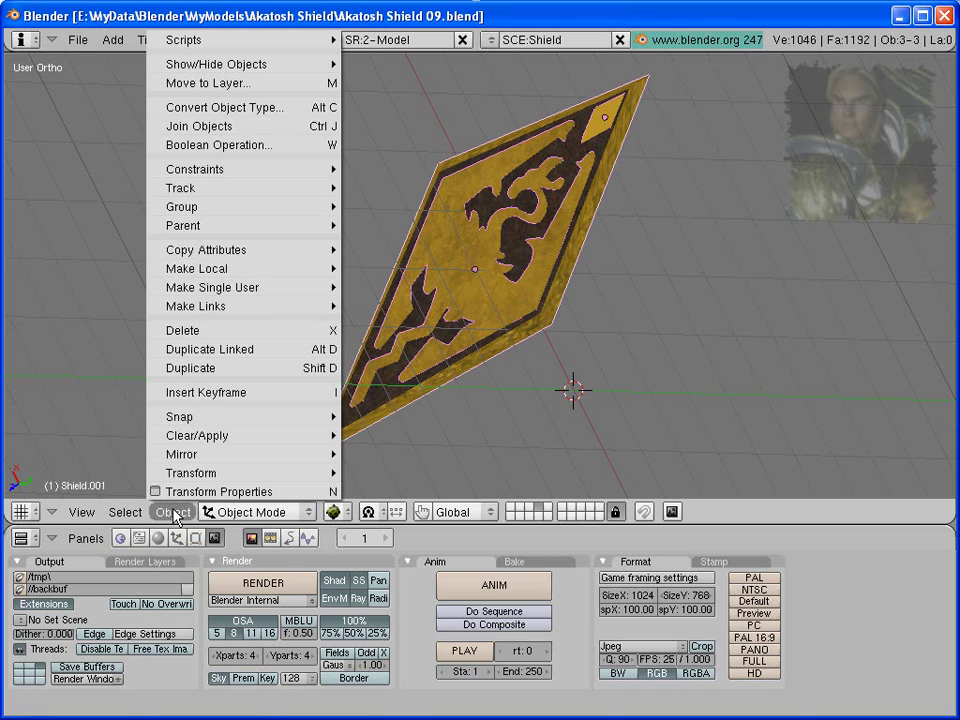
pyautogui.click(236, 128)
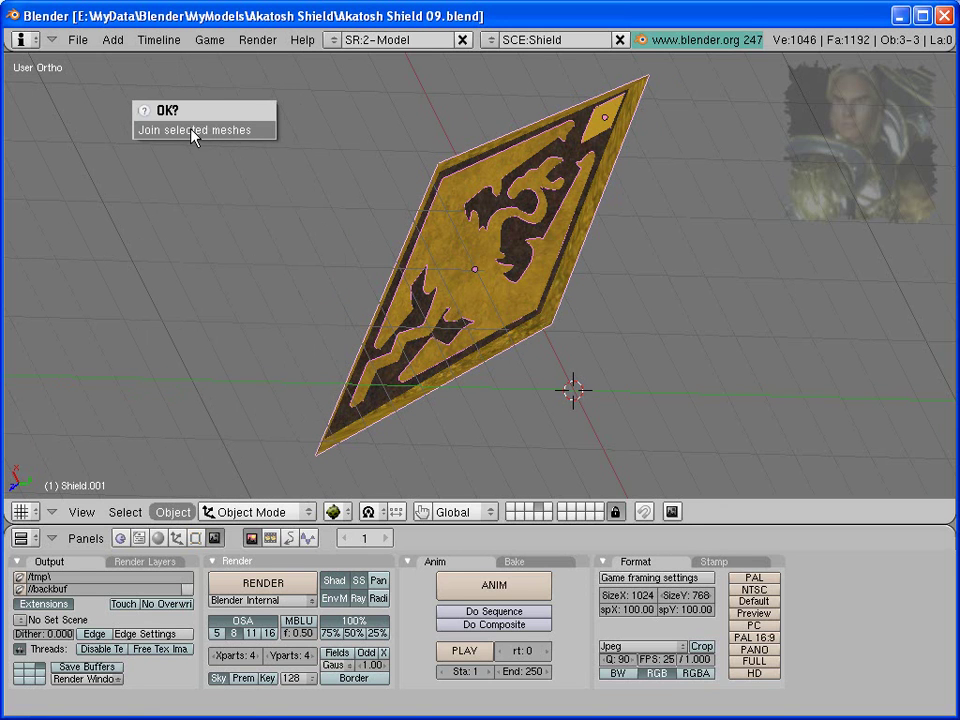
pyautogui.click(259, 131)
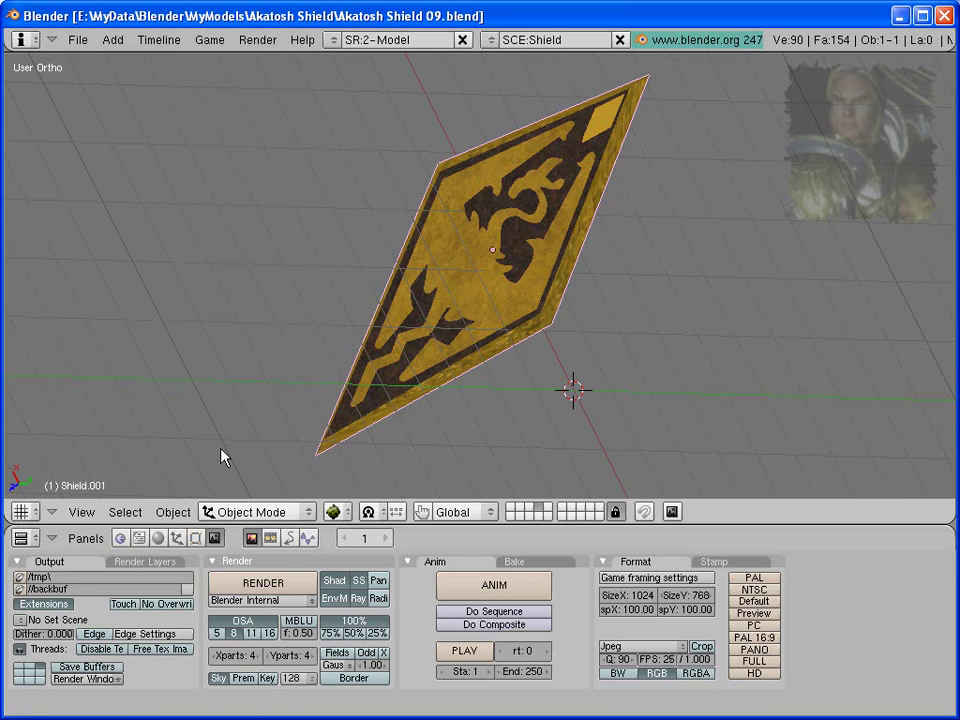
# Step: Put Shield.001 in Edit Mode with all 1046 vertices selected, viewed edge-on
pyautogui.click(245, 511)
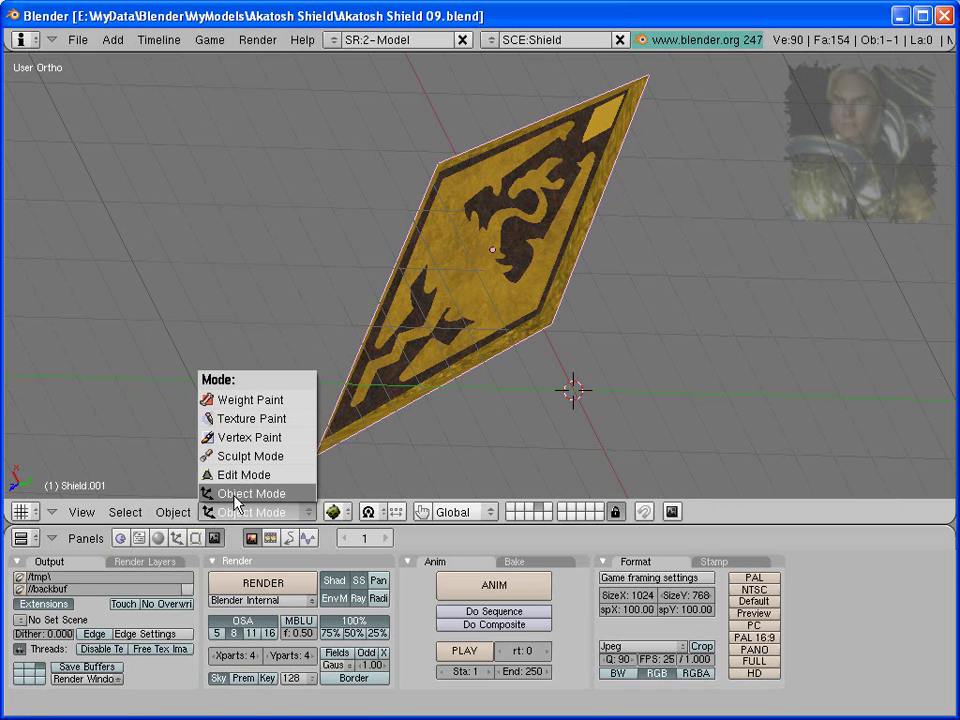
pyautogui.click(245, 475)
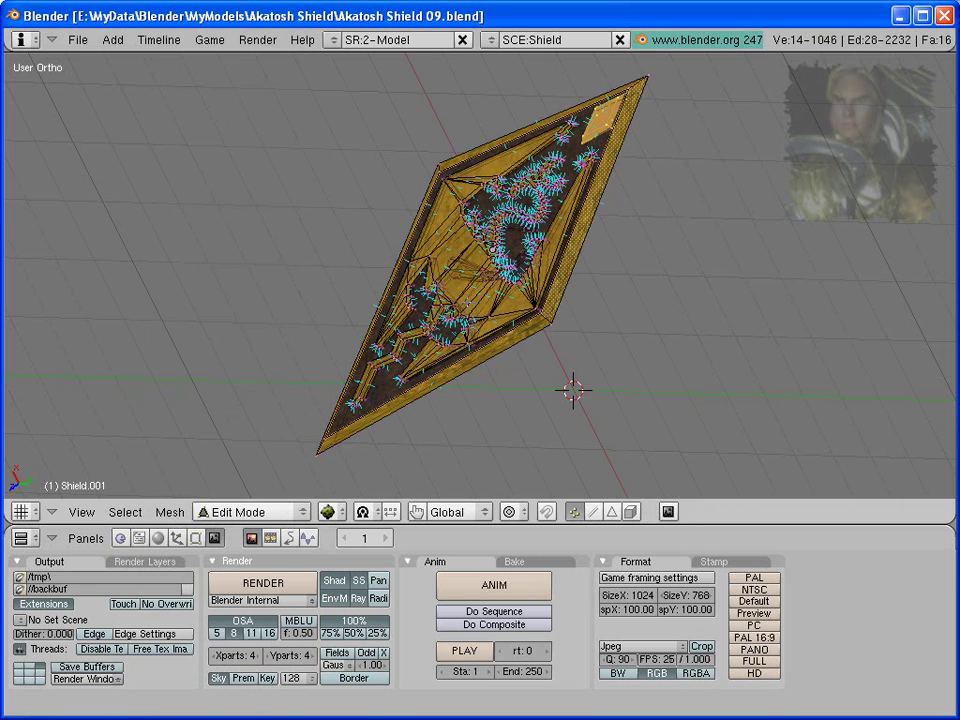
pyautogui.click(125, 512)
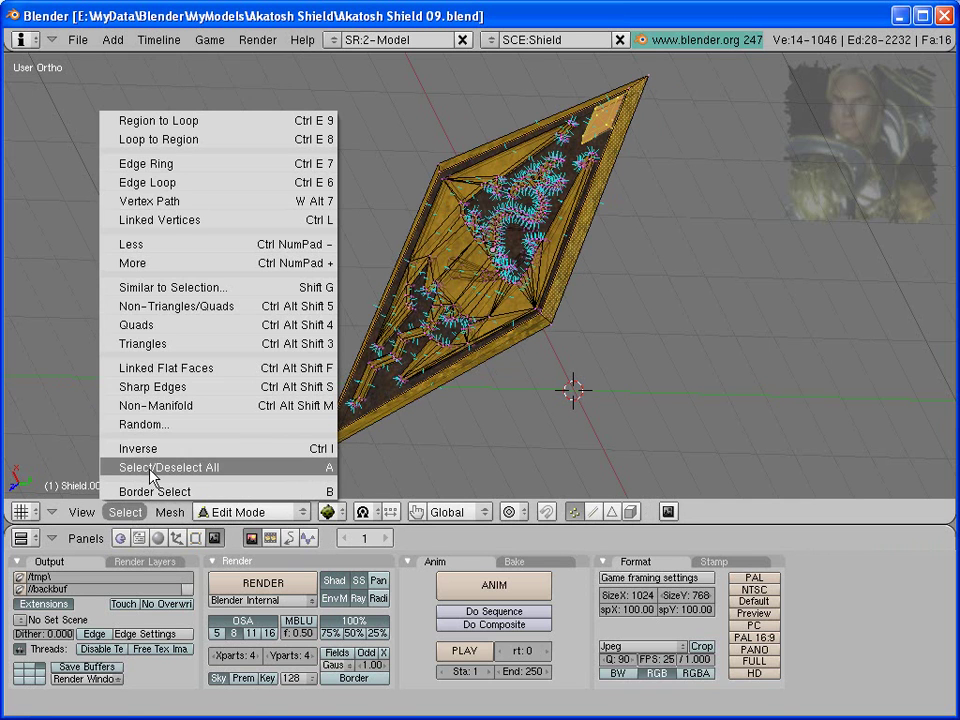
pyautogui.click(152, 466)
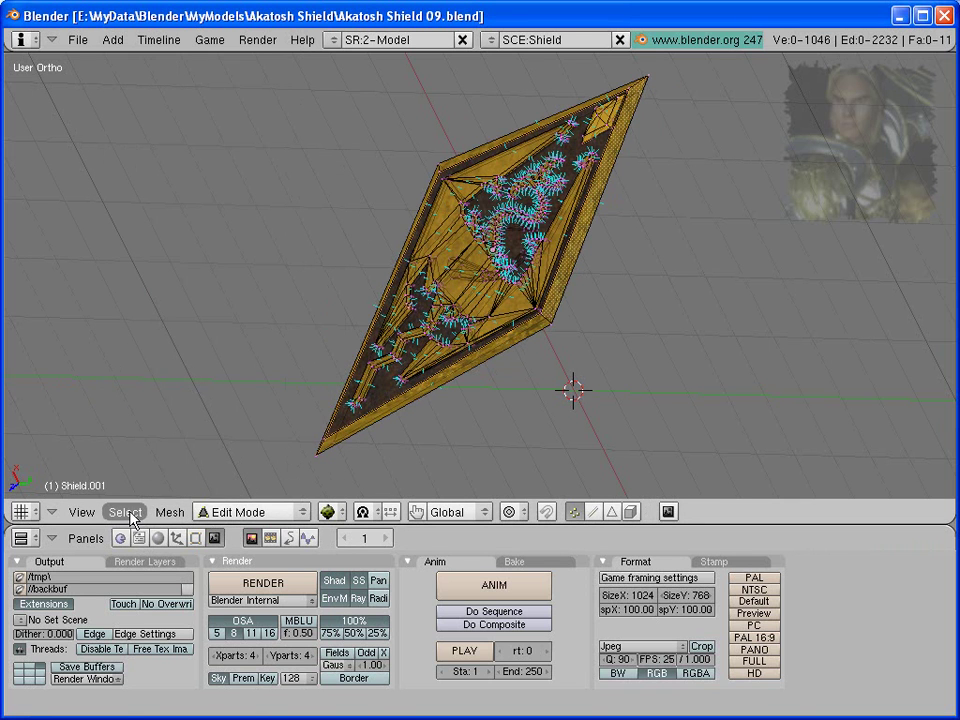
pyautogui.click(128, 512)
pyautogui.click(149, 467)
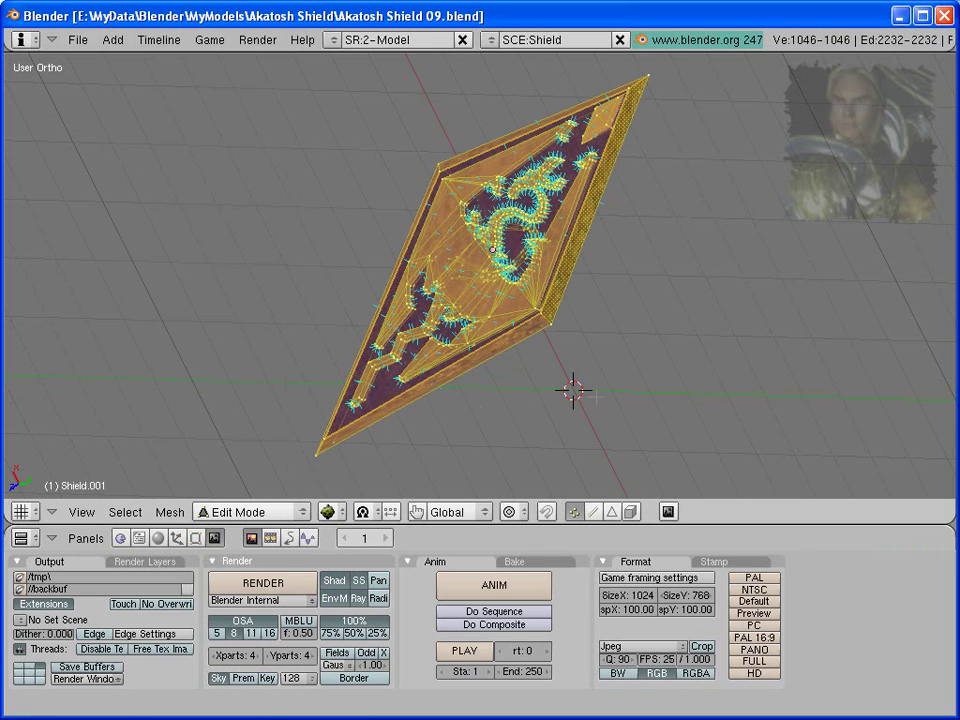
pyautogui.moveTo(594, 396); pyautogui.dragTo(191, 449, button='middle')
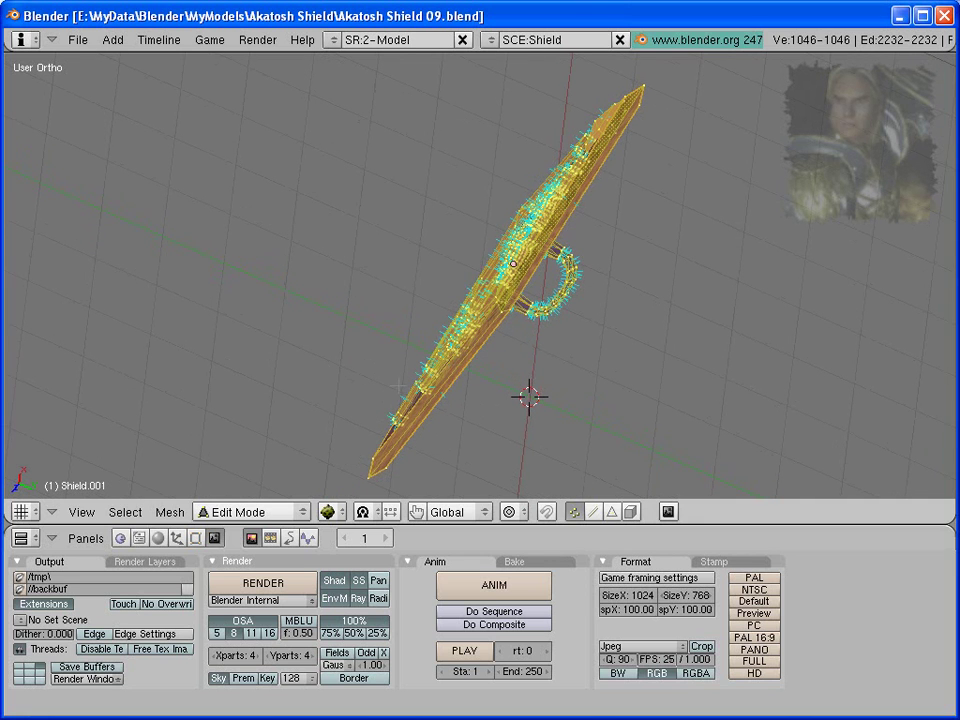
# Step: Run the Convex Hull script on the selected mesh, keeping Precision at 0.100
pyautogui.click(169, 512)
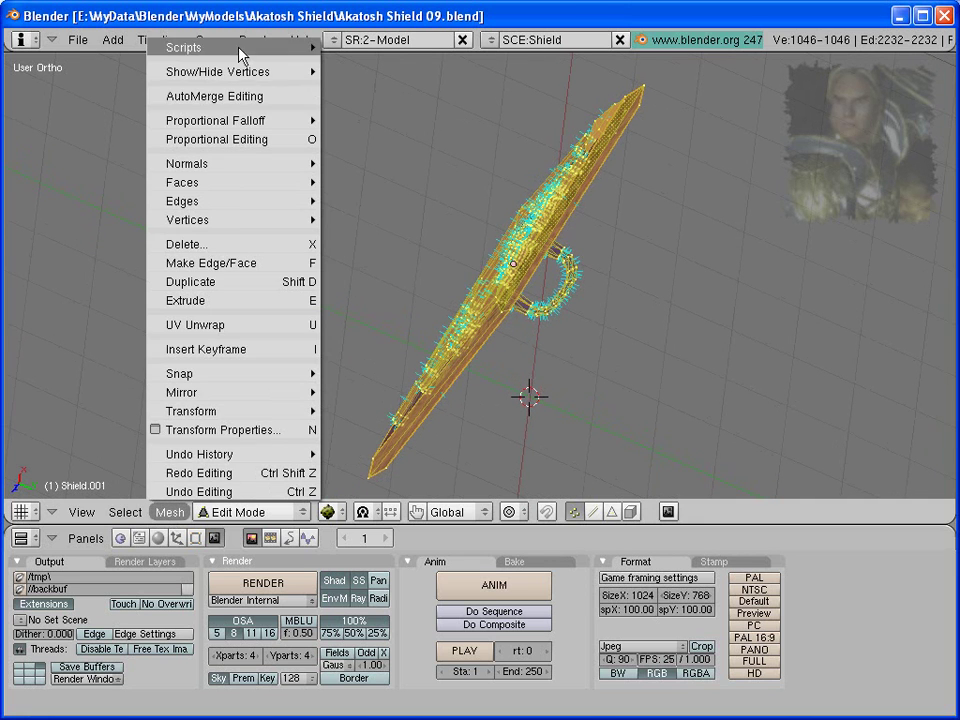
pyautogui.moveTo(241, 55)
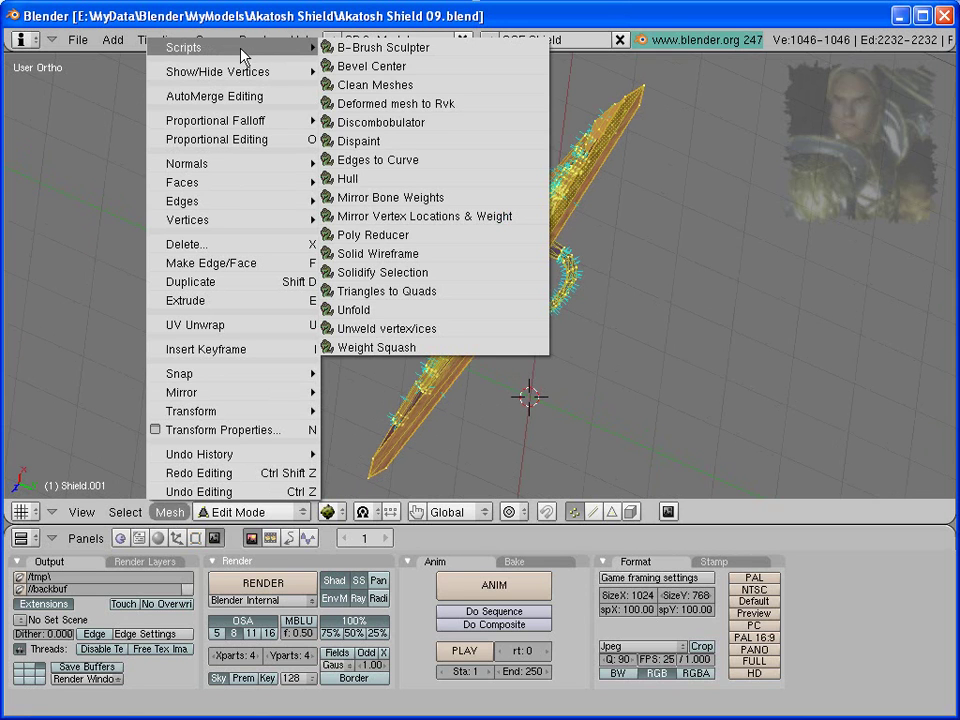
pyautogui.click(381, 180)
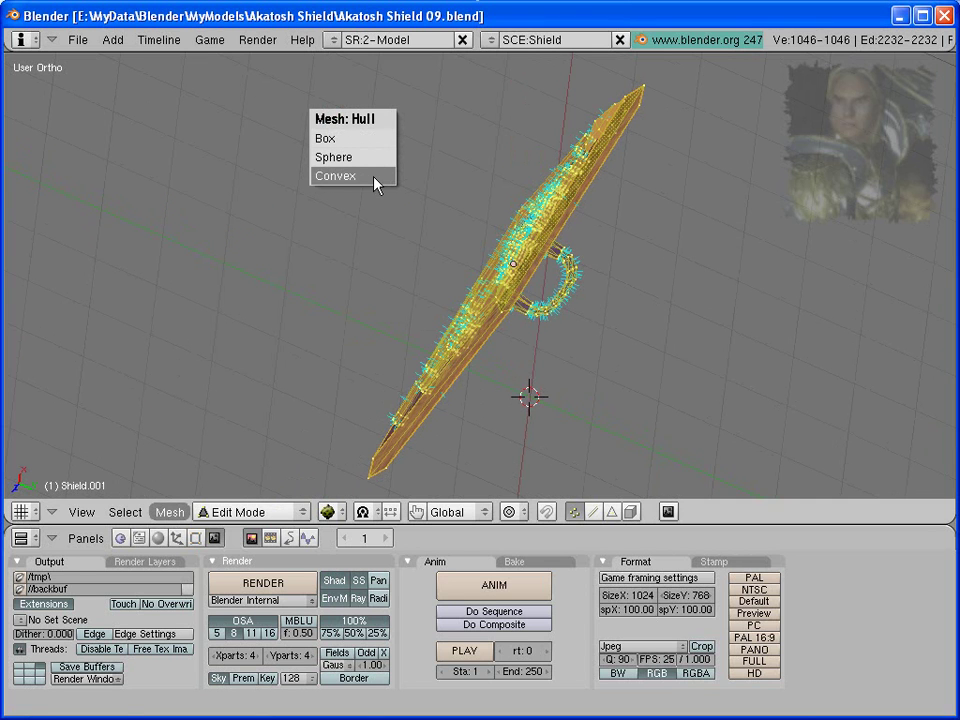
pyautogui.click(375, 180)
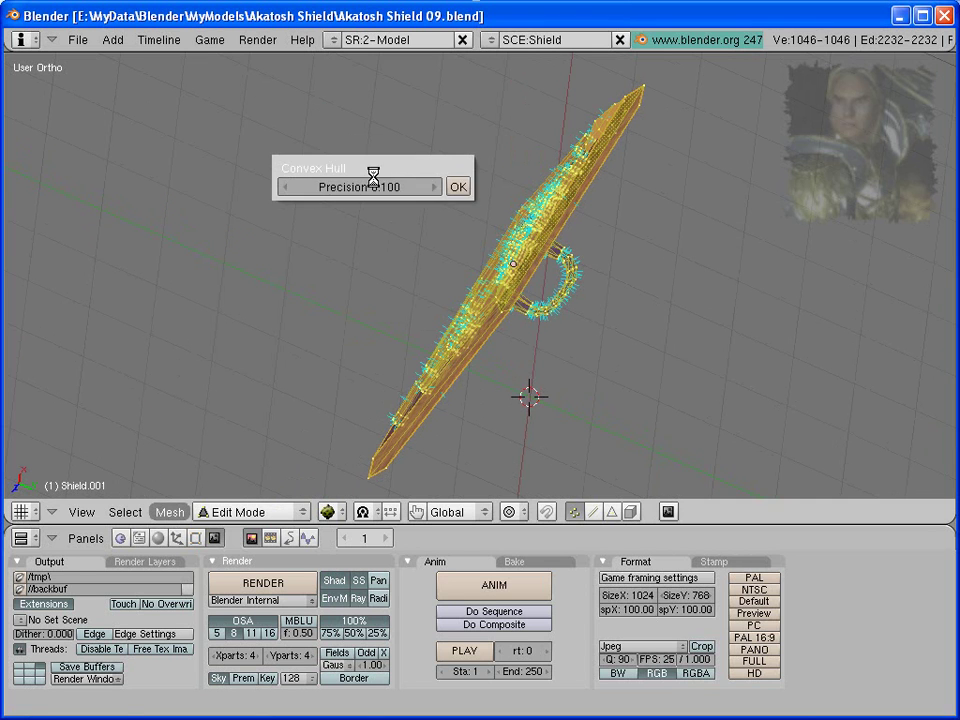
pyautogui.click(460, 184)
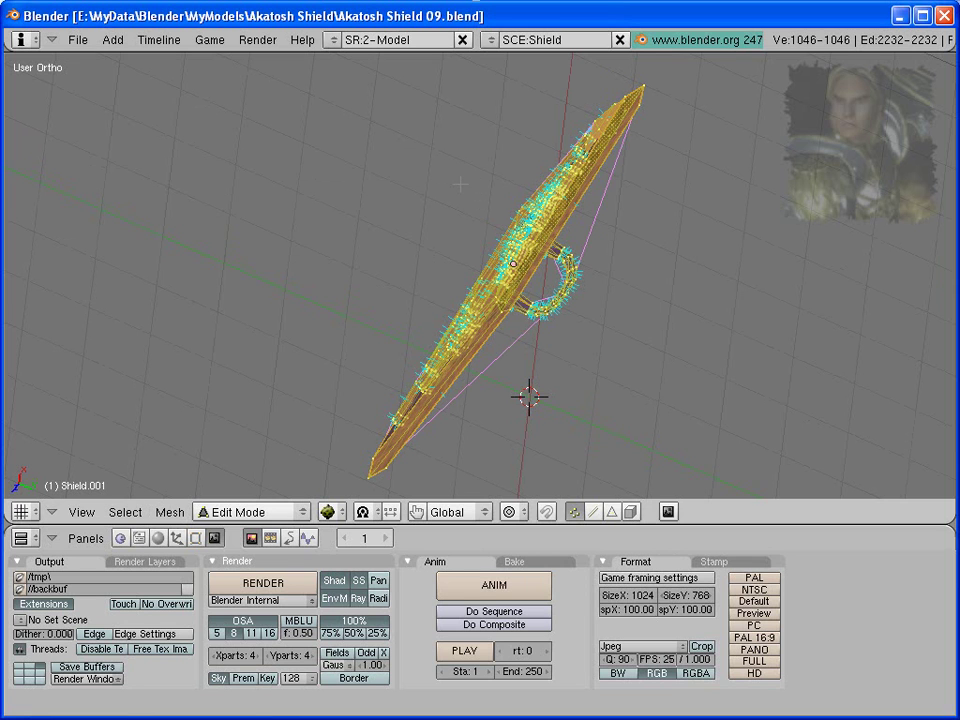
# Step: Return to Object Mode and erase the textured Shield.001, leaving only the convexpoly hull
pyautogui.click(303, 517)
pyautogui.click(279, 492)
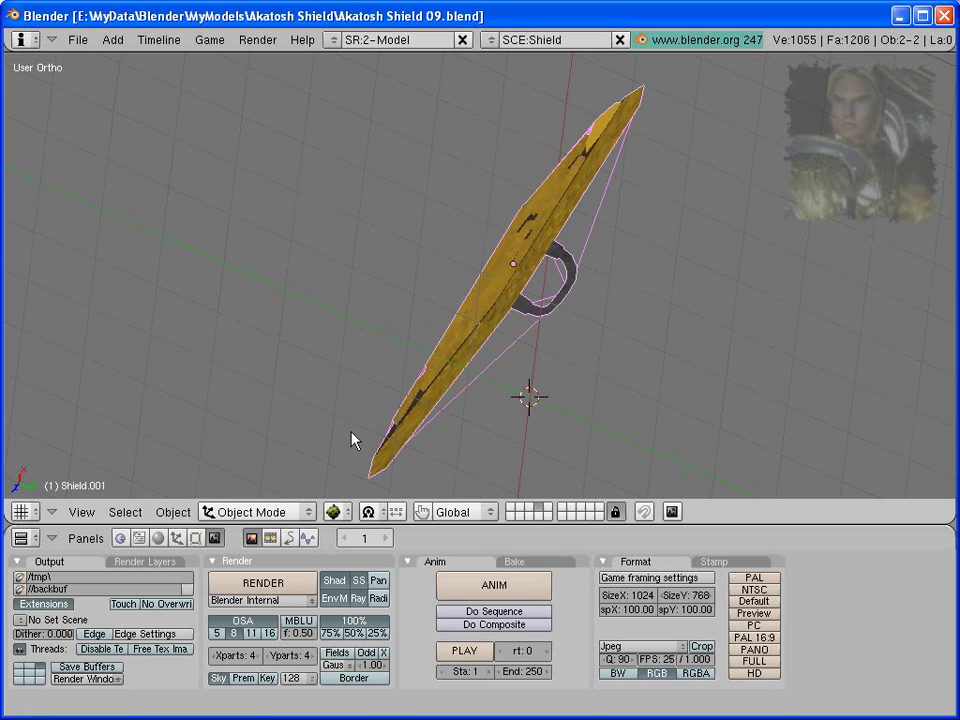
pyautogui.rightClick(588, 247)
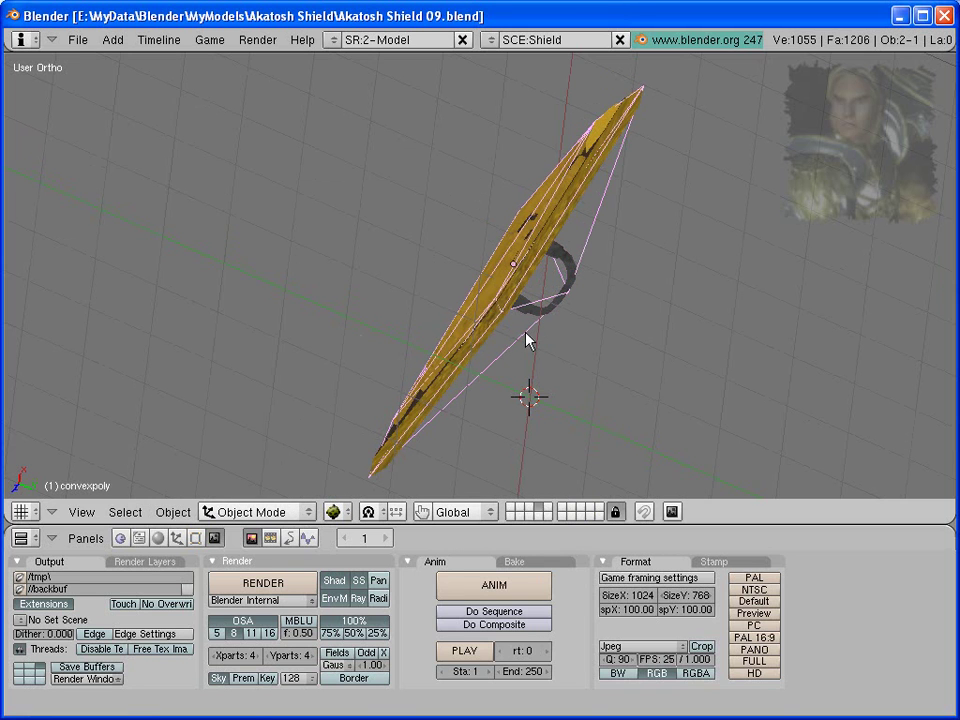
pyautogui.rightClick(553, 224)
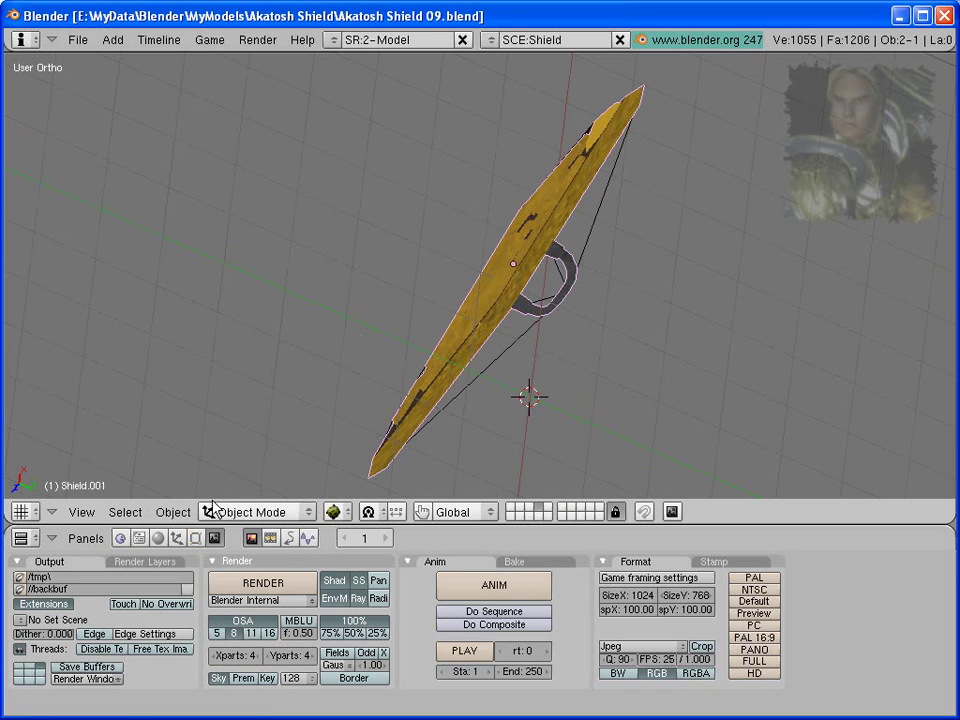
pyautogui.click(174, 512)
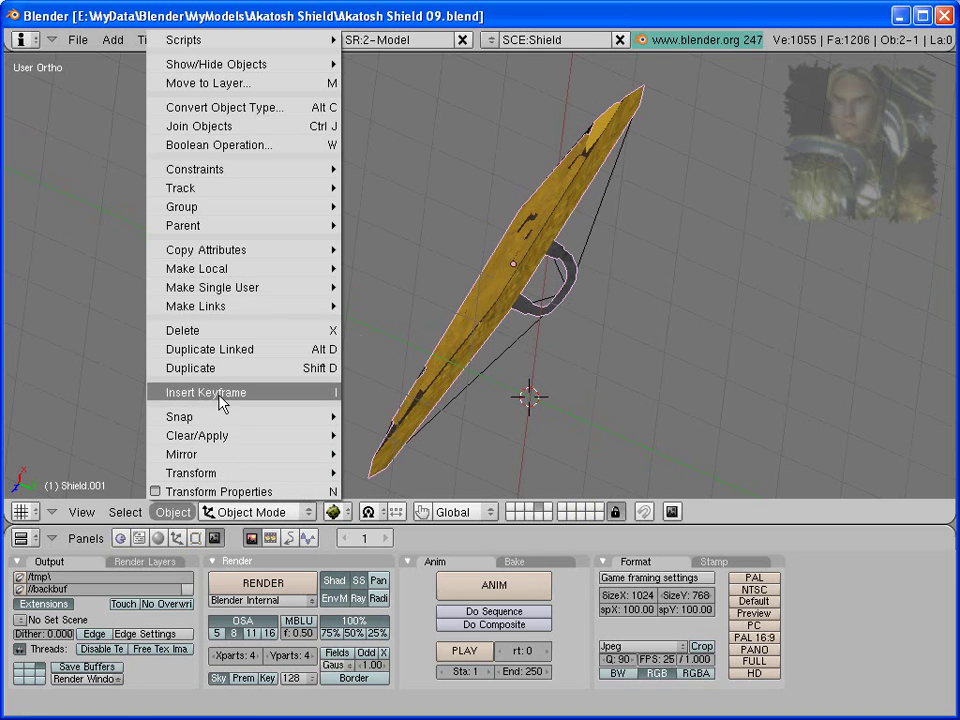
pyautogui.click(240, 331)
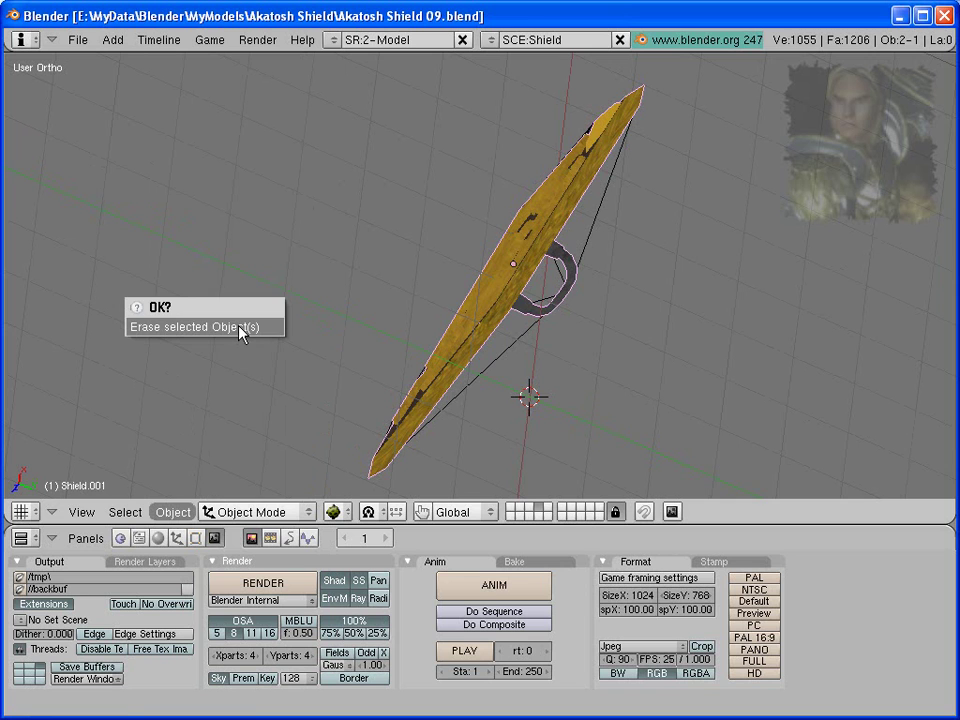
pyautogui.click(240, 327)
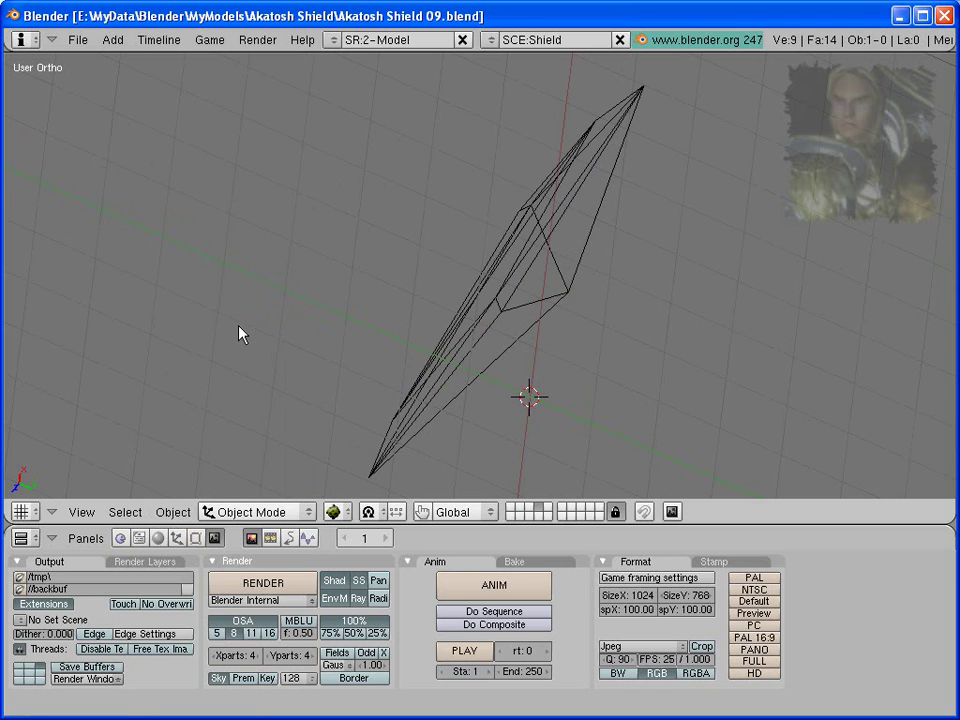
# Step: Select the convexpoly hull and enable Actor in its Logic buttons (F4)
pyautogui.rightClick(503, 314)
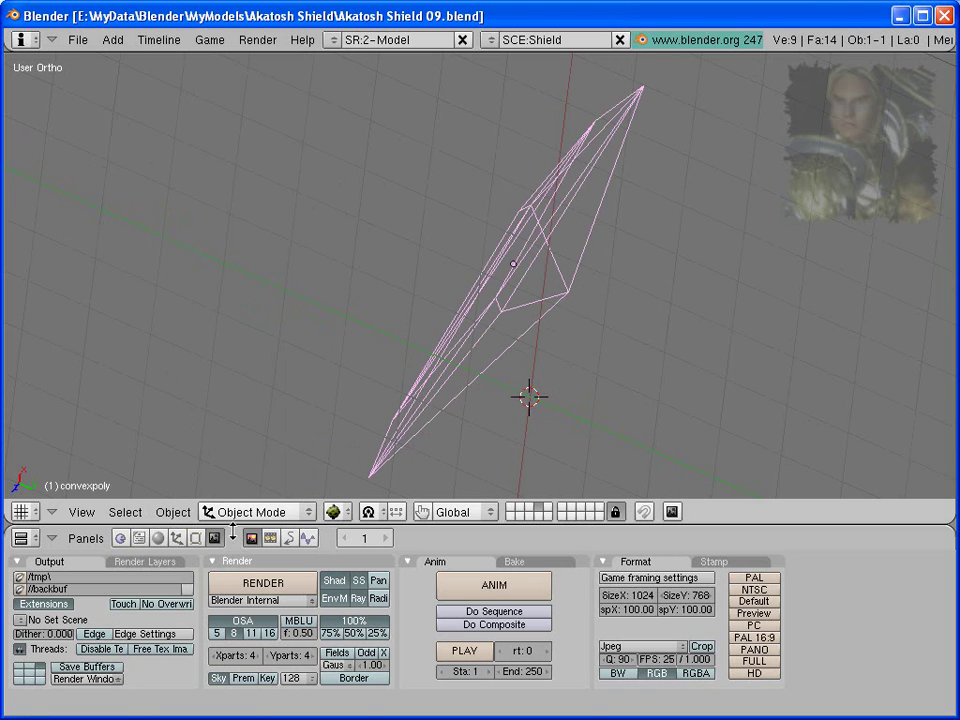
pyautogui.click(196, 538)
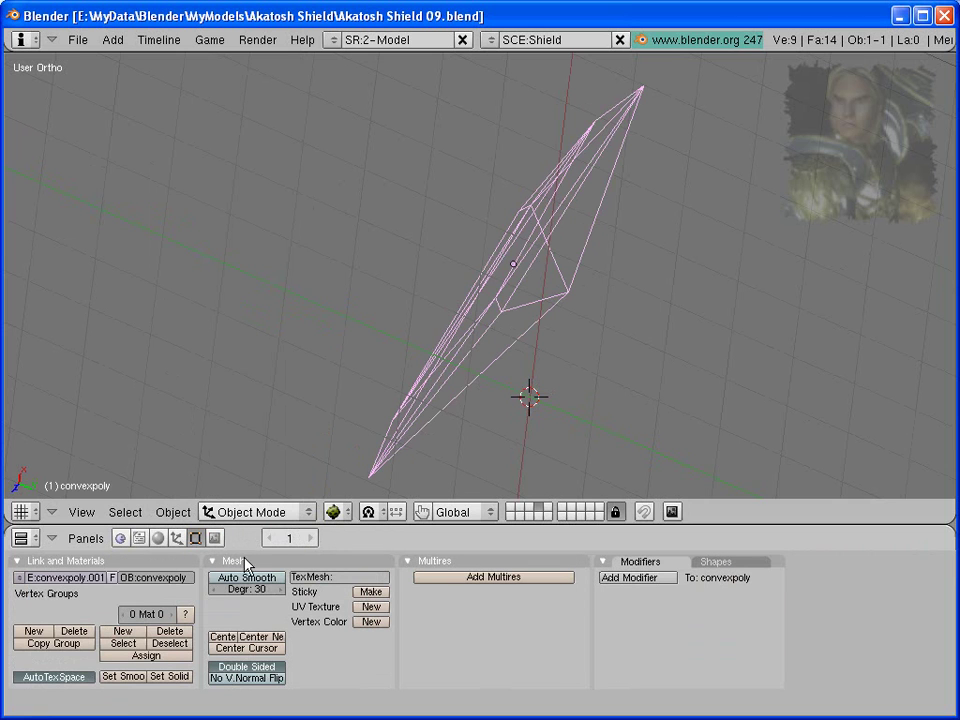
pyautogui.click(177, 539)
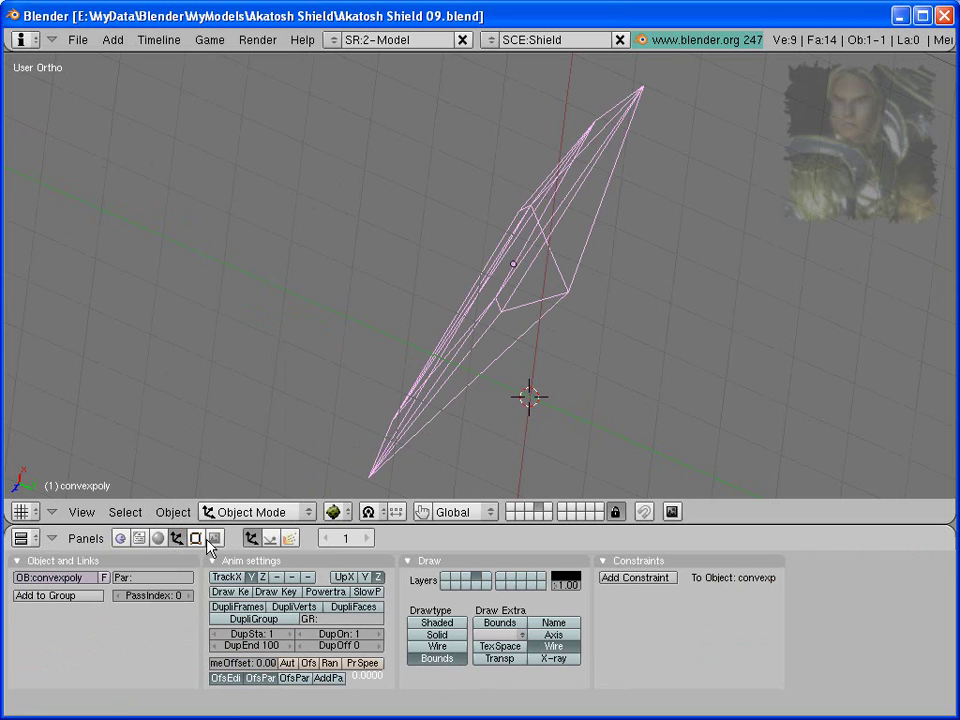
pyautogui.click(122, 539)
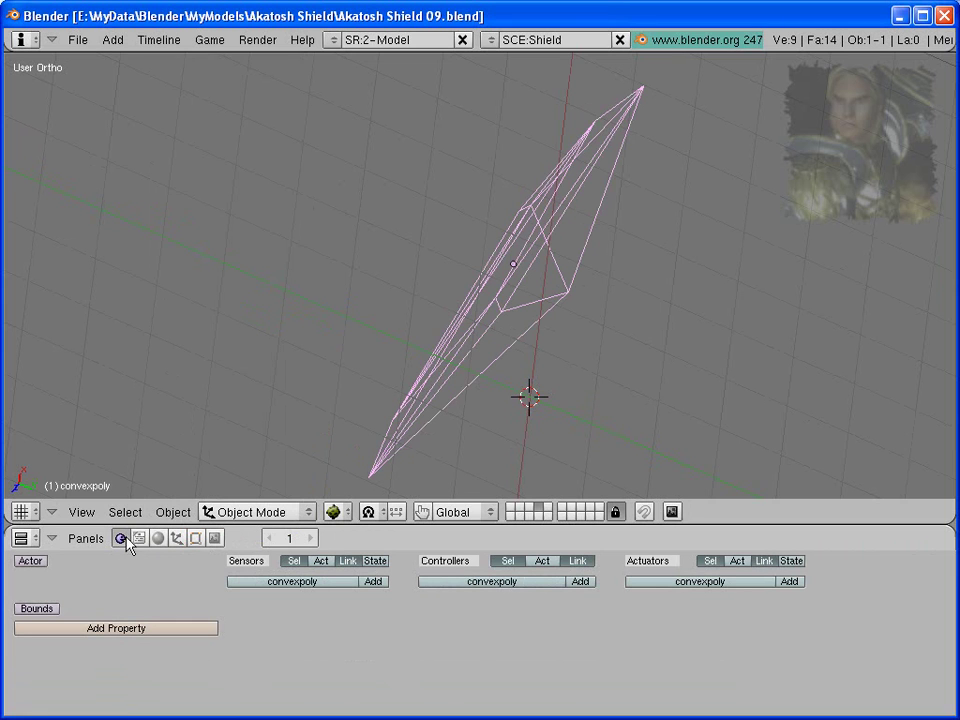
pyautogui.click(31, 561)
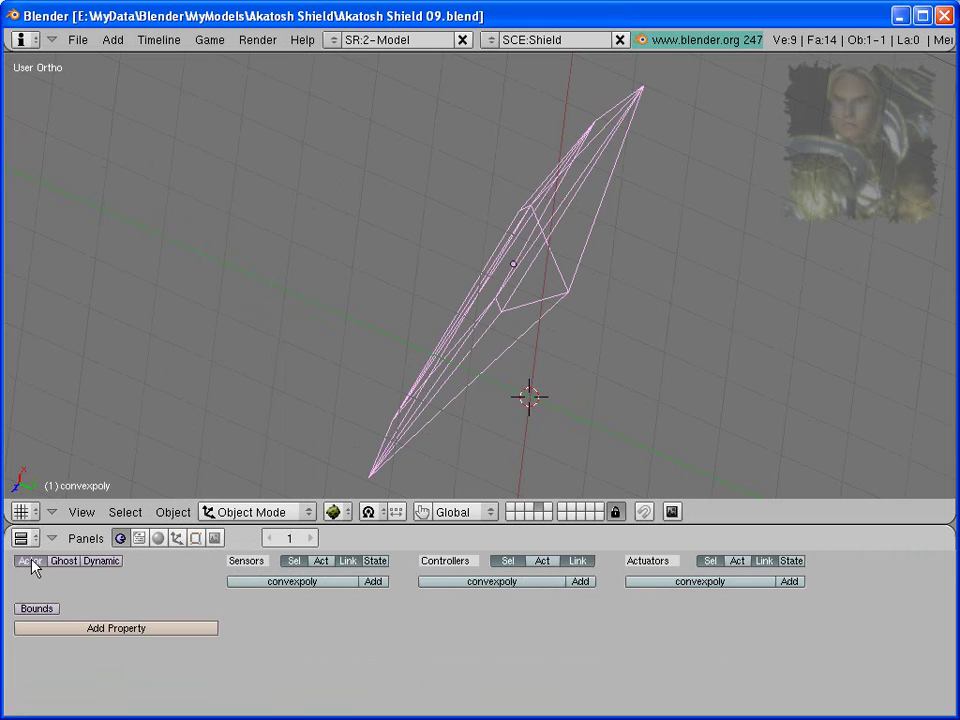
# Step: Make the hull Dynamic and a Rigid Body with Mass 25
pyautogui.click(103, 561)
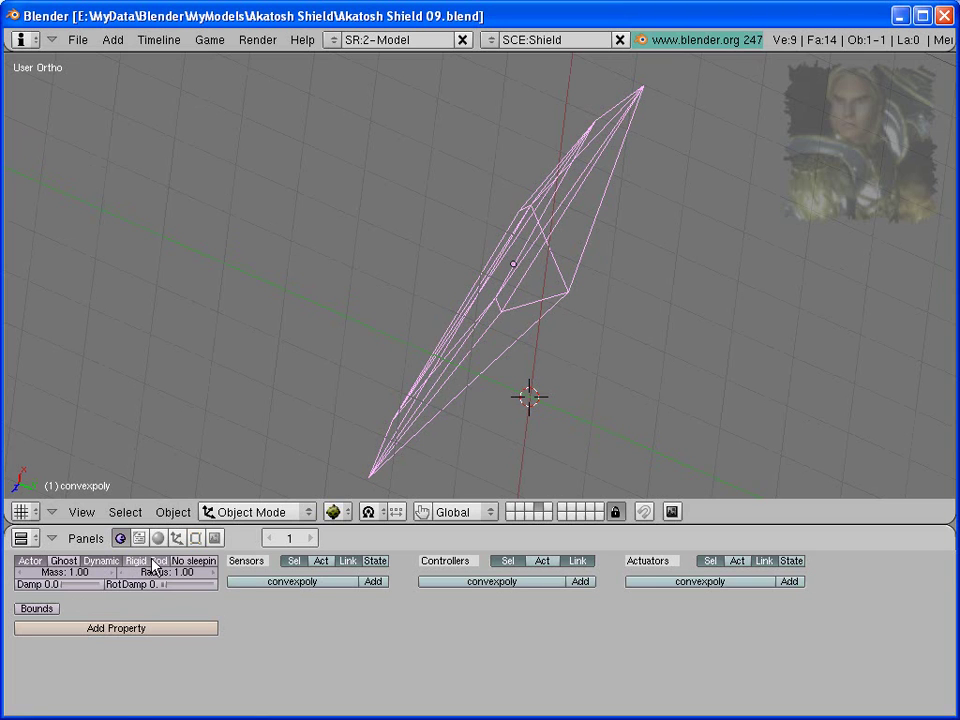
pyautogui.click(152, 563)
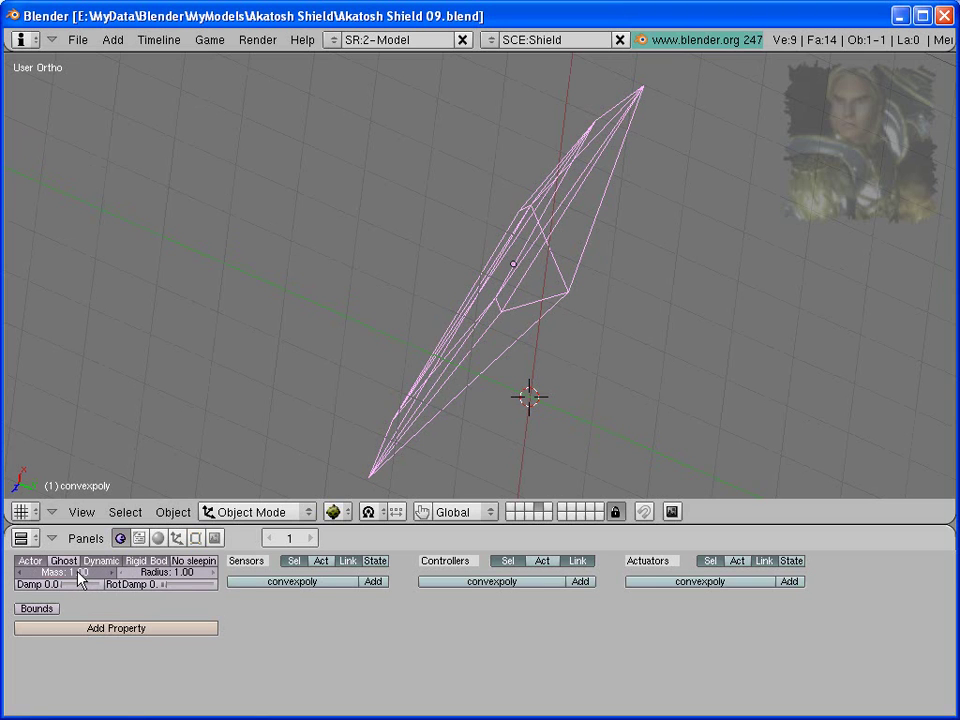
pyautogui.click(82, 578)
pyautogui.write('25')
pyautogui.press('Return')
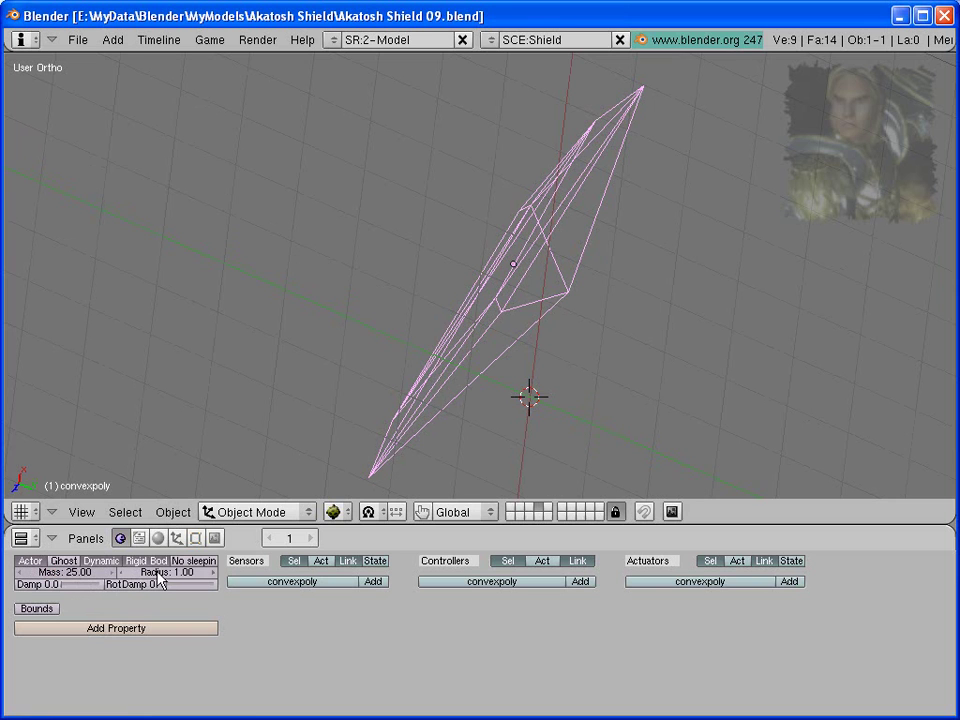
# Step: Lower the hull's collision Radius to 0.60
pyautogui.click(165, 573)
pyautogui.press('Return')
pyautogui.click(122, 573)
pyautogui.click(122, 573)
pyautogui.click(122, 573)
pyautogui.click(122, 573)
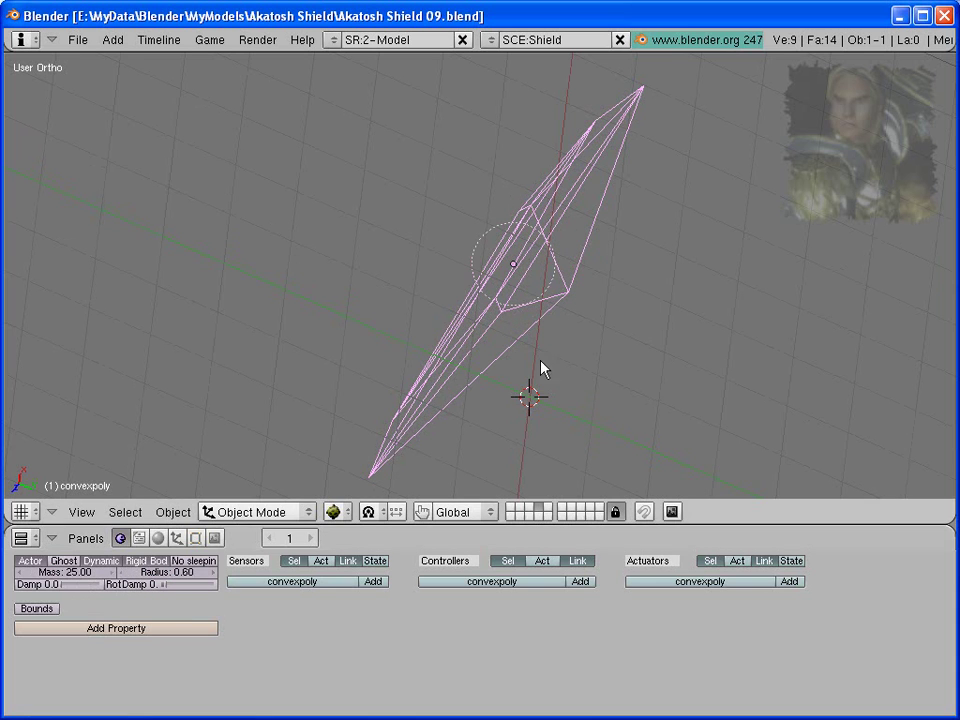
# Step: Place the 3D cursor at the hull's centre and move the hull's origin there with Center Cursor
pyautogui.moveTo(578, 328); pyautogui.dragTo(381, 242, button='middle')
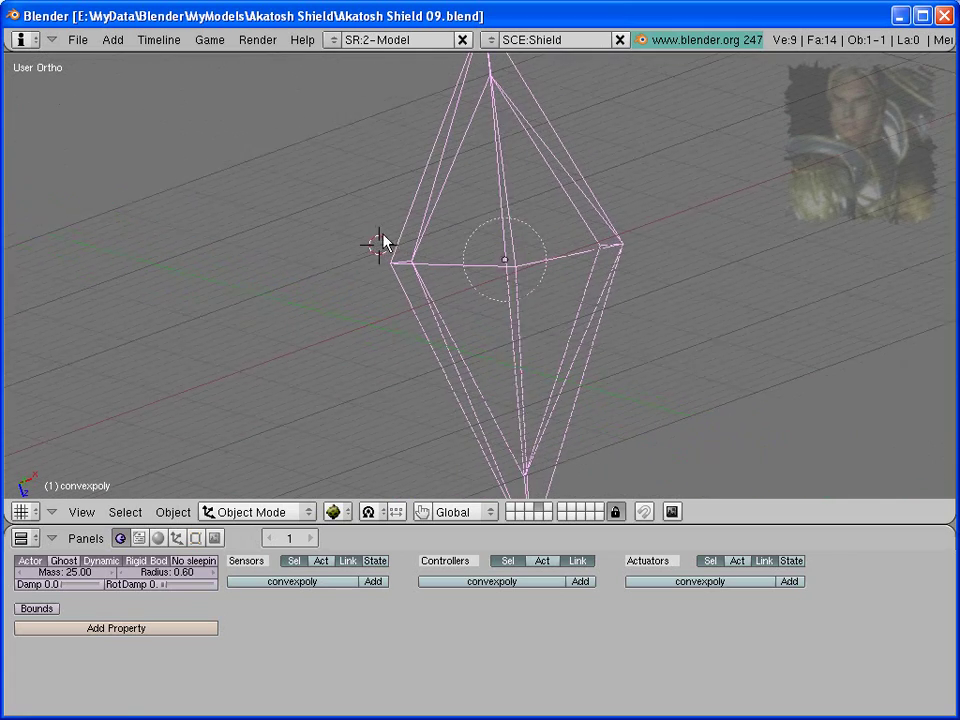
pyautogui.click(515, 259)
pyautogui.moveTo(503, 272); pyautogui.dragTo(690, 279, button='middle')
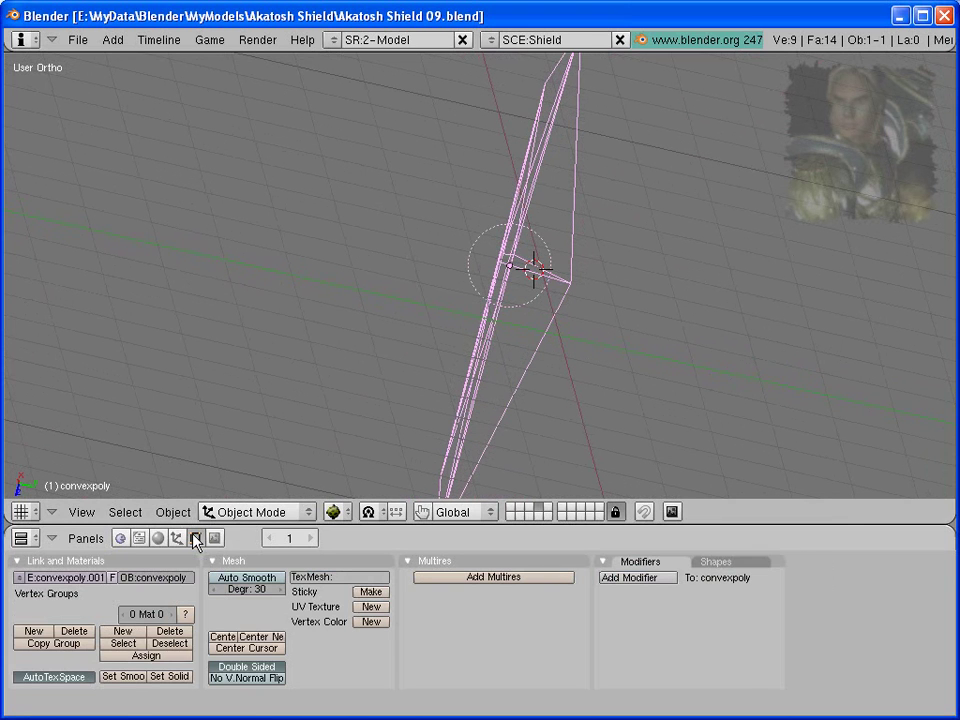
pyautogui.click(282, 648)
# Step: Enable Convex Hull Polytope collision bounds for the hull in the Logic buttons
pyautogui.click(120, 538)
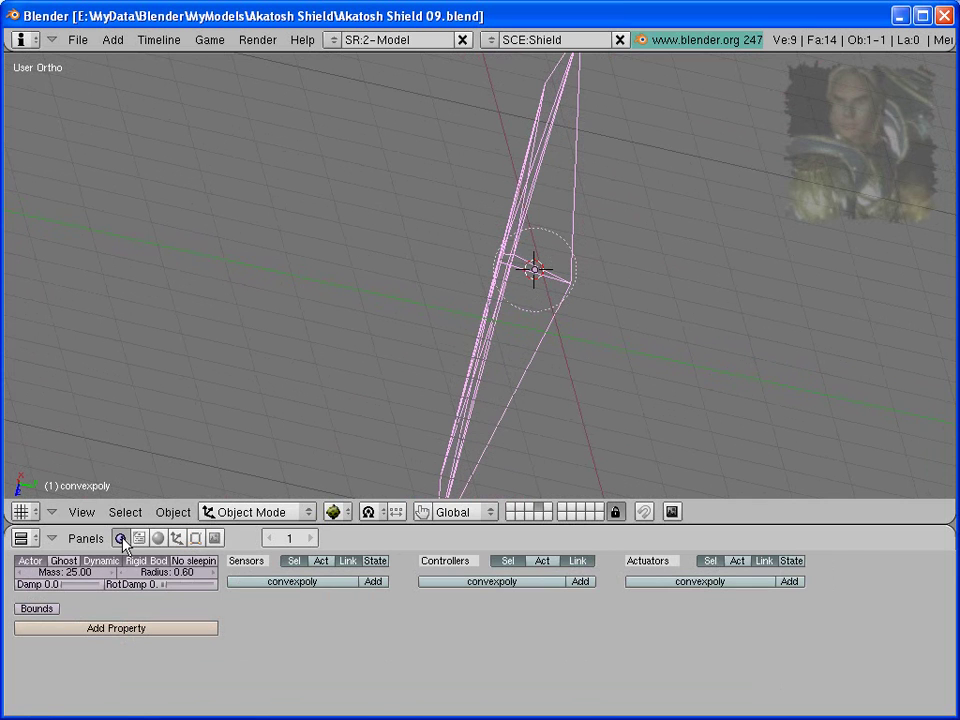
pyautogui.click(123, 573)
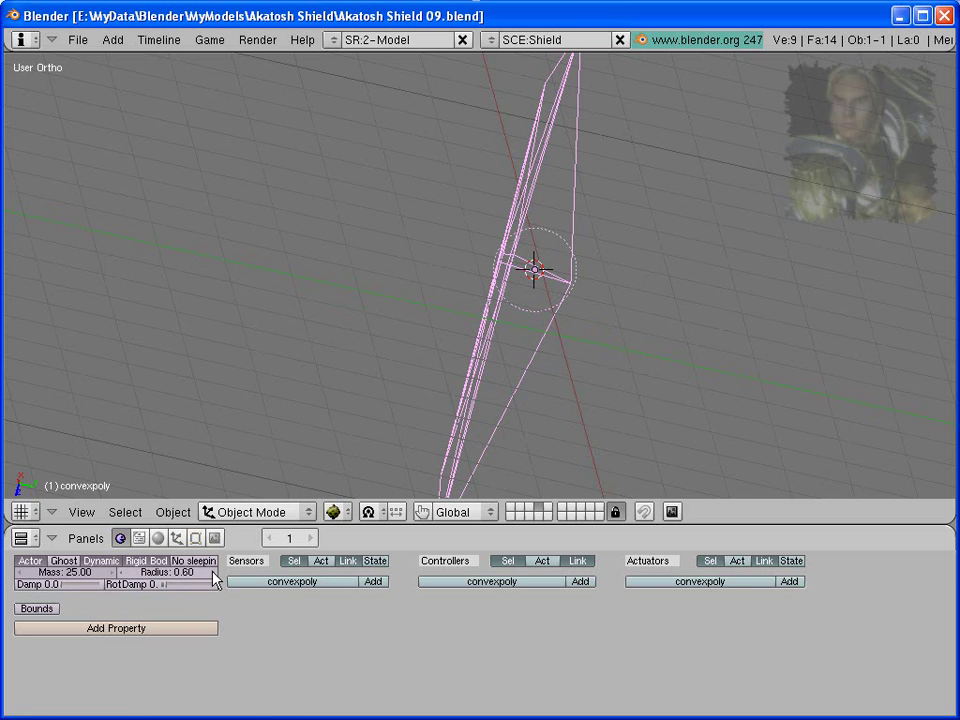
pyautogui.click(38, 609)
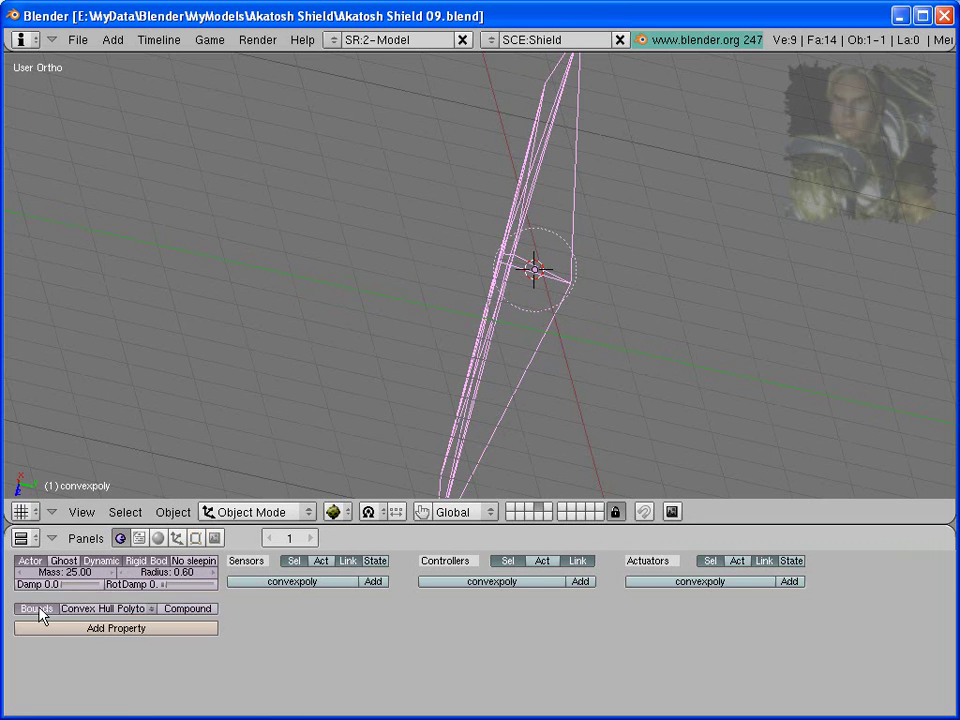
# Step: Add a String game property named HavokMaterial with value HAV_MAT_METAL
pyautogui.click(127, 634)
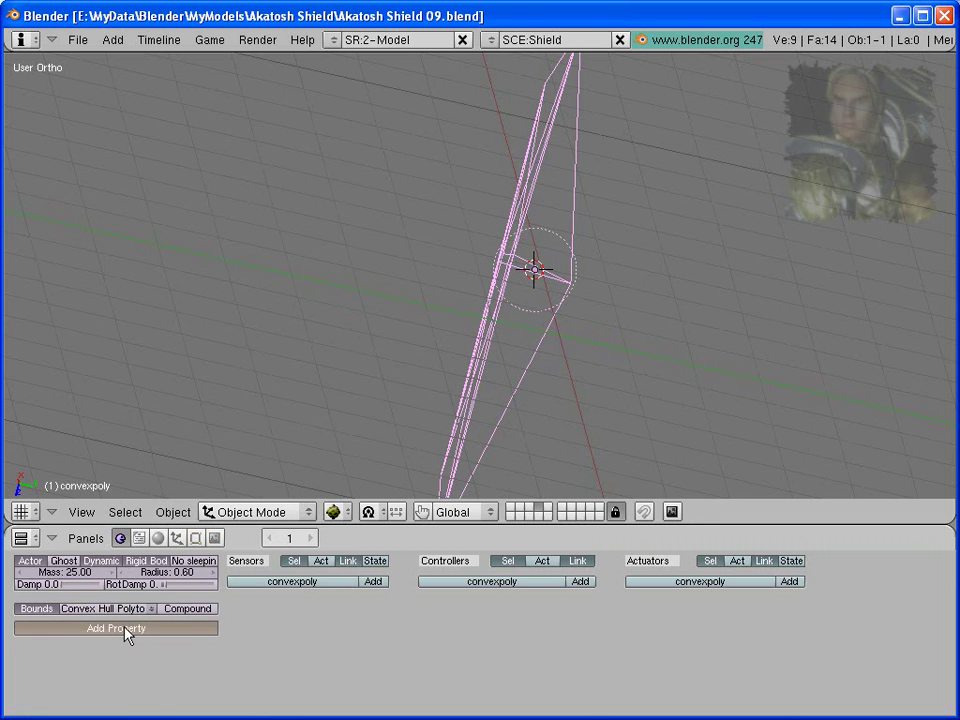
pyautogui.click(68, 641)
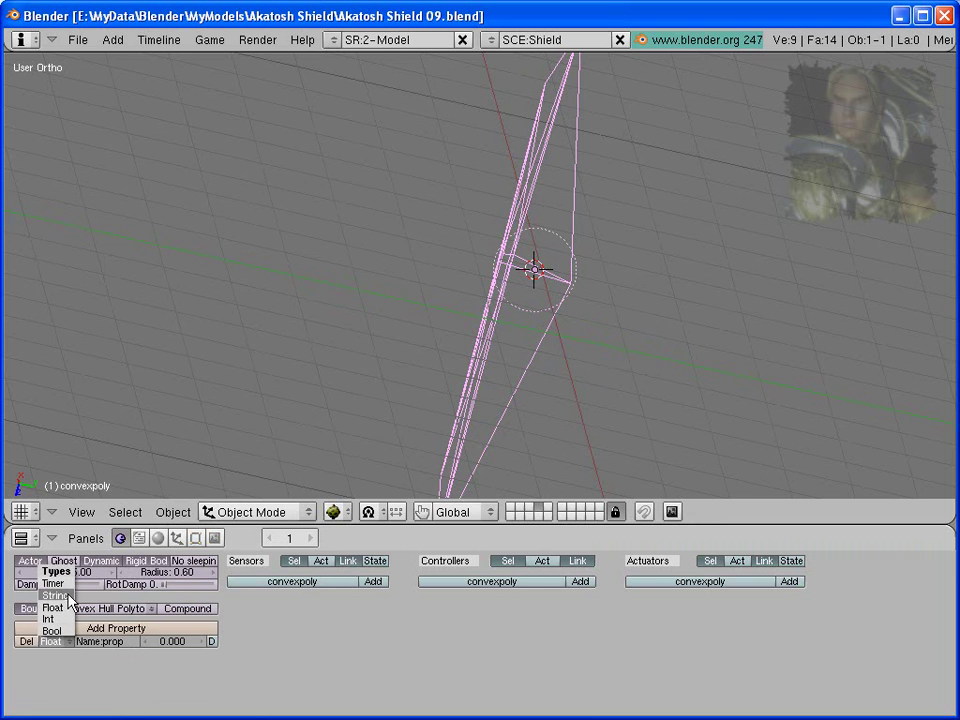
pyautogui.click(68, 595)
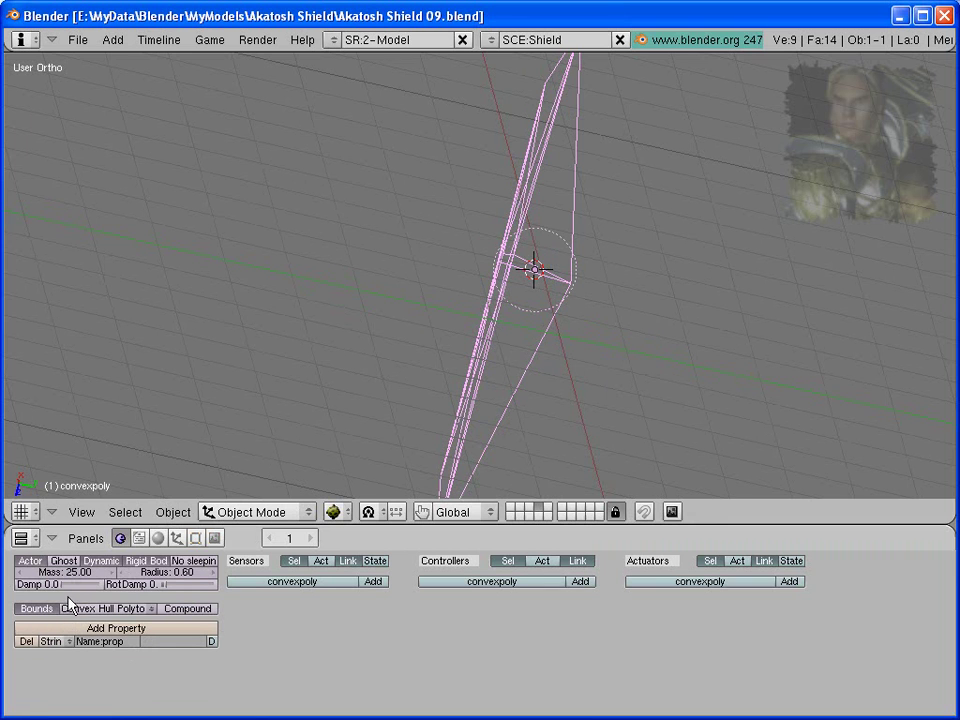
pyautogui.click(121, 643)
pyautogui.write('HavokMaterial')
pyautogui.press('Return')
pyautogui.click(165, 641)
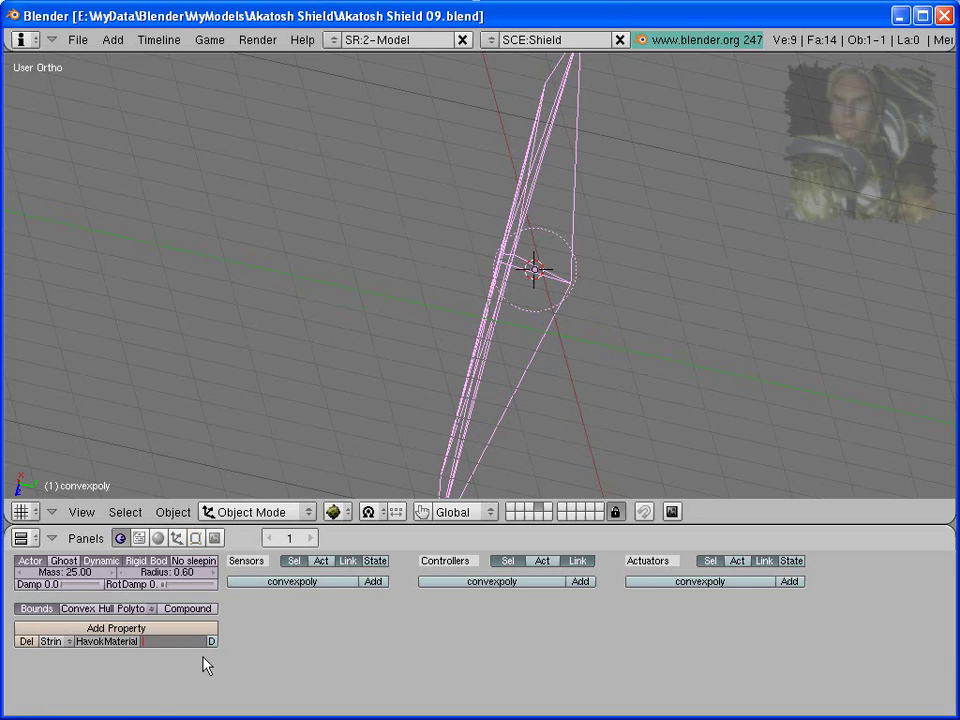
pyautogui.write('HAV')
pyautogui.write('_MAT')
pyautogui.write('_METAL')
pyautogui.press('Return')
# Step: Show the scene layers holding the shield body and handle parts, then orbit to view the emblem face
pyautogui.keyDown('shift'); pyautogui.click(527, 508); pyautogui.keyUp('shift')
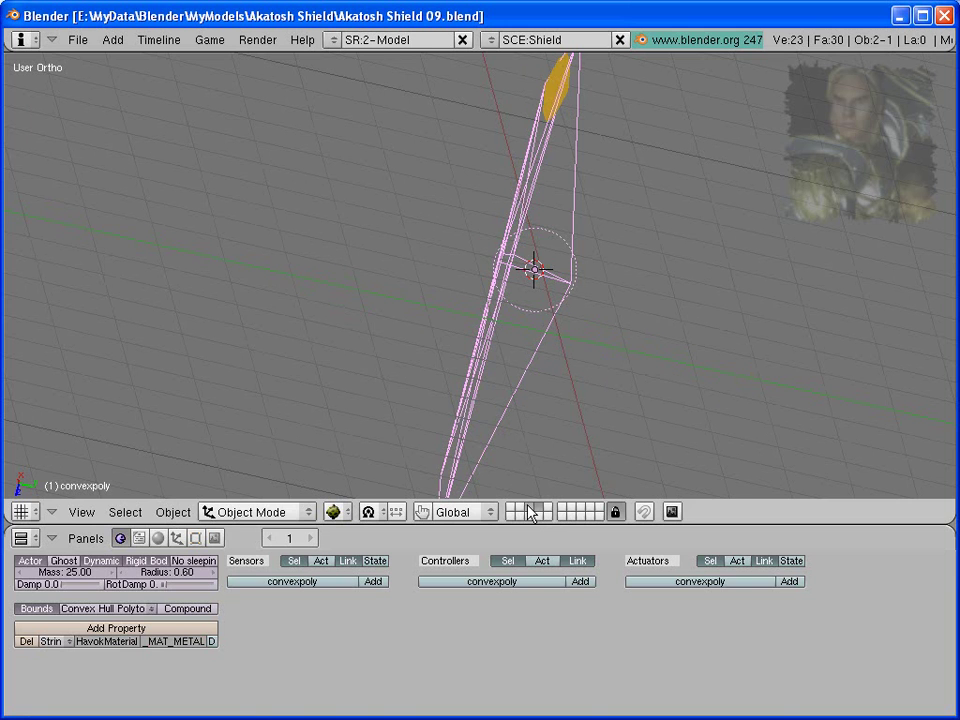
pyautogui.keyDown('shift'); pyautogui.click(520, 508); pyautogui.keyUp('shift')
pyautogui.keyDown('shift'); pyautogui.click(538, 508); pyautogui.keyUp('shift')
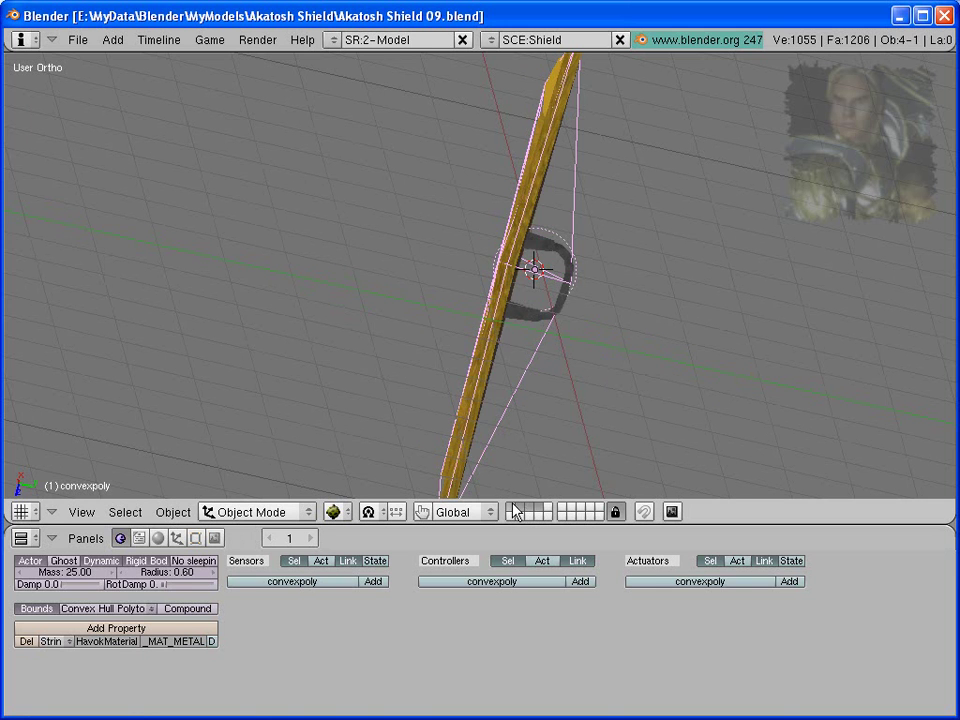
pyautogui.moveTo(628, 306); pyautogui.dragTo(658, 427, button='middle')
# Step: Select all four objects: convexpoly, Diamond, DragonEmblem and Shield
pyautogui.click(125, 512)
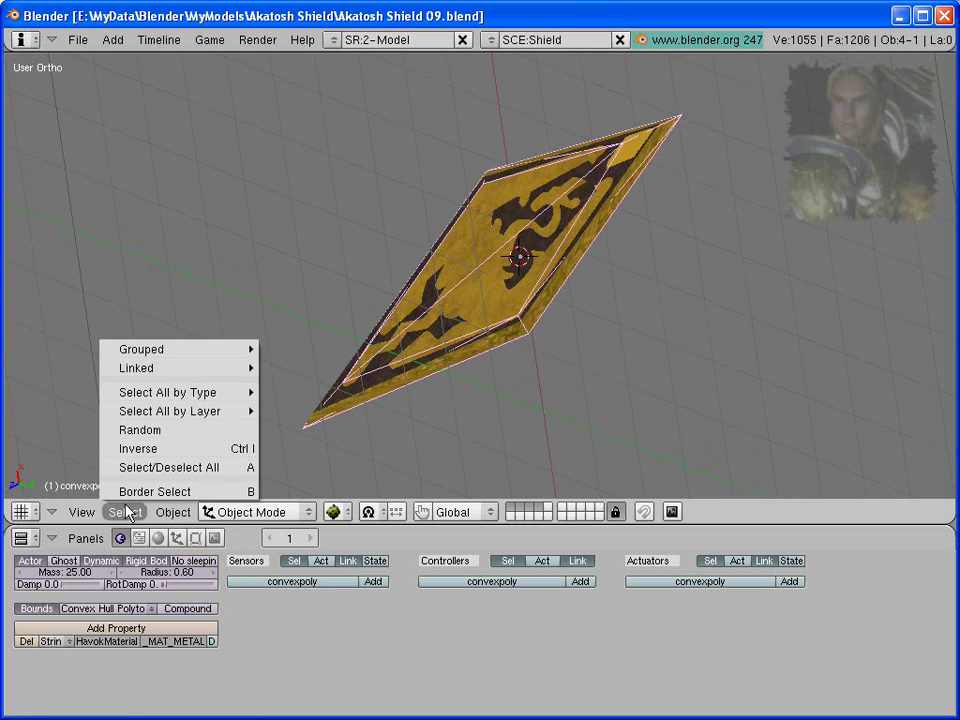
pyautogui.click(138, 476)
pyautogui.click(135, 511)
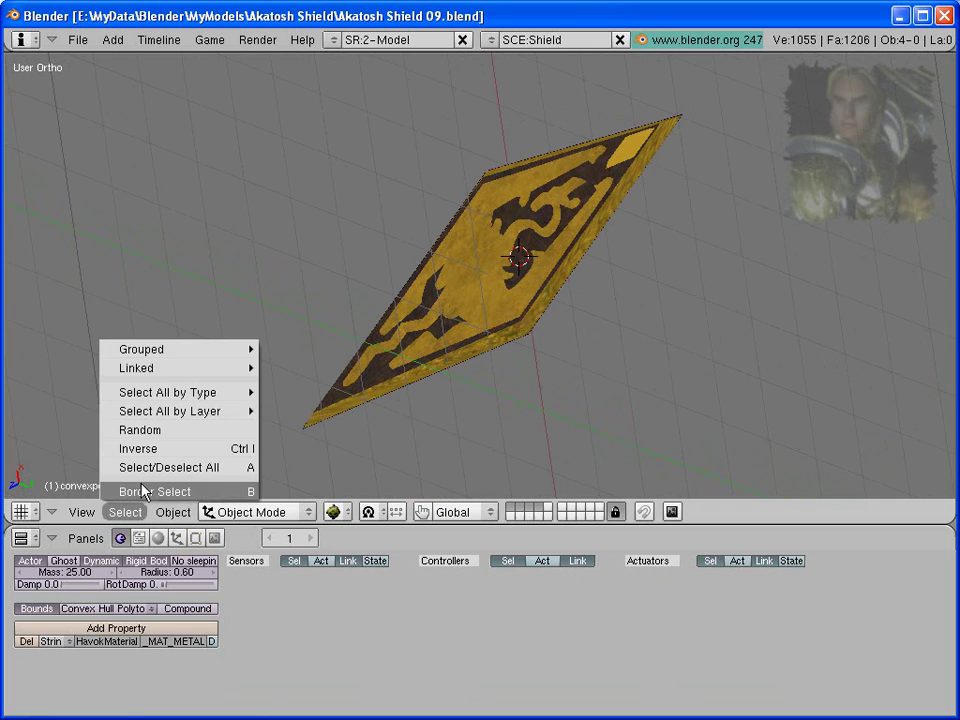
pyautogui.click(148, 467)
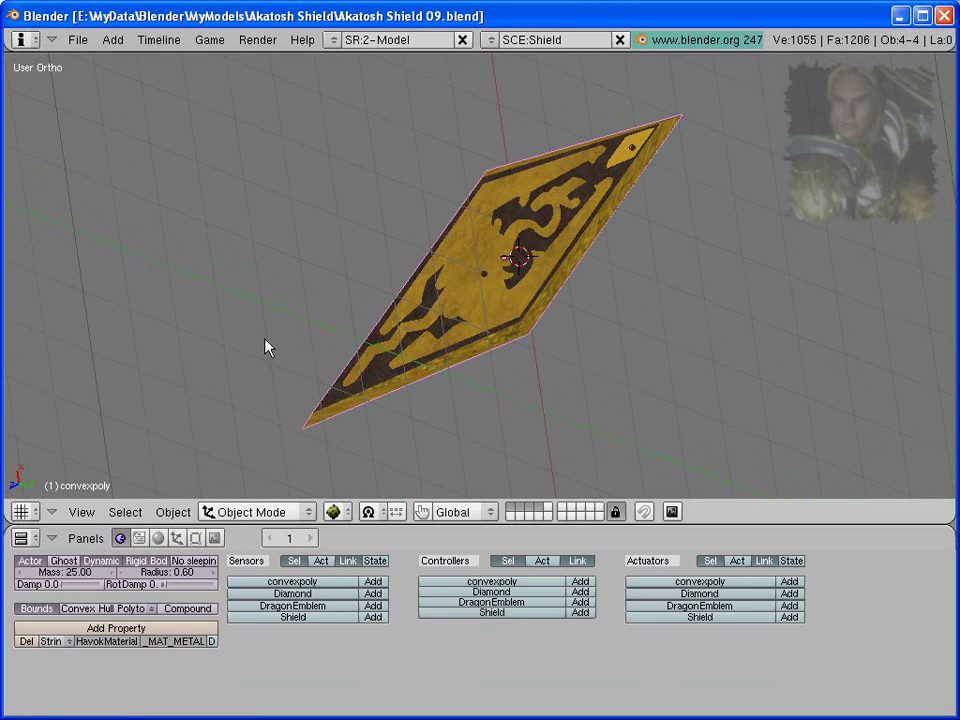
# Step: Choose the NetImmerse/Gamebryo (.nif & .kf) exporter and name the file Shield_WIP.nif in E:\Export
pyautogui.click(79, 40)
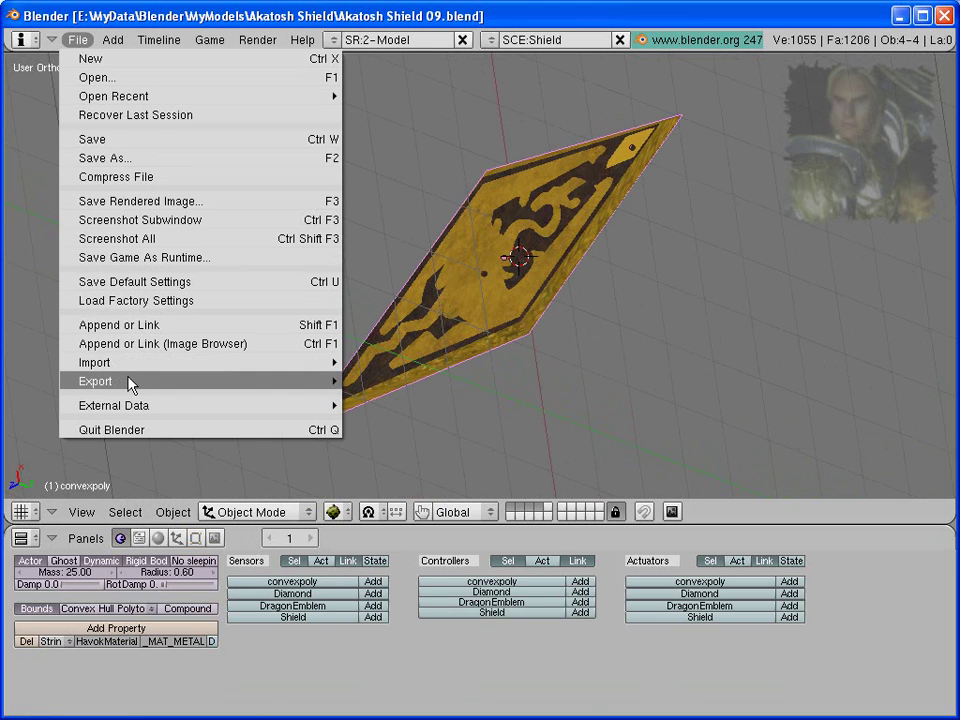
pyautogui.moveTo(131, 384)
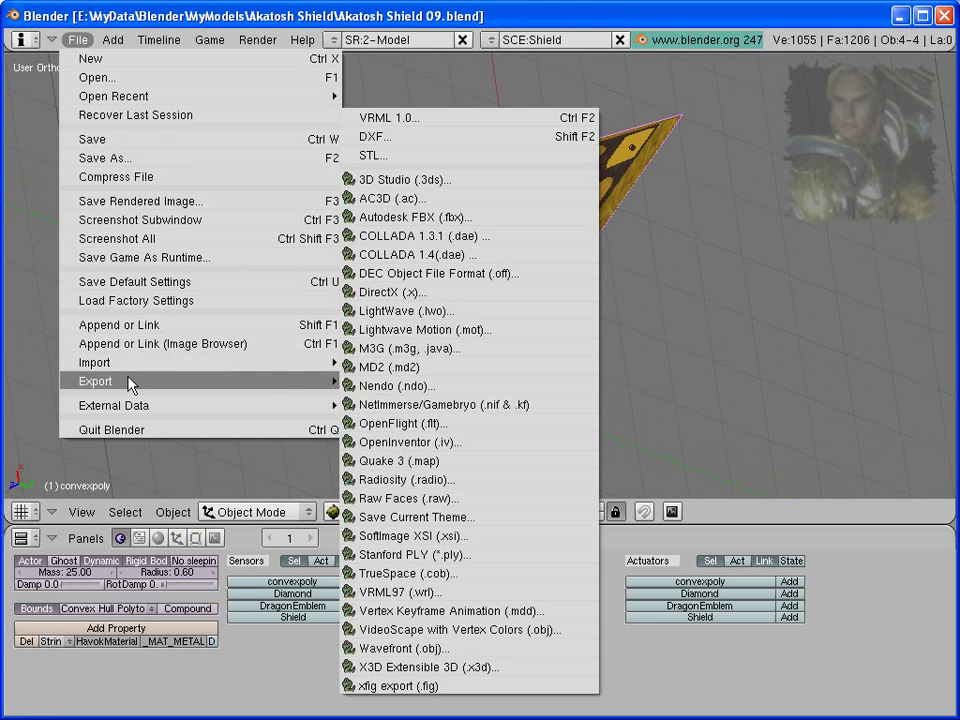
pyautogui.click(440, 405)
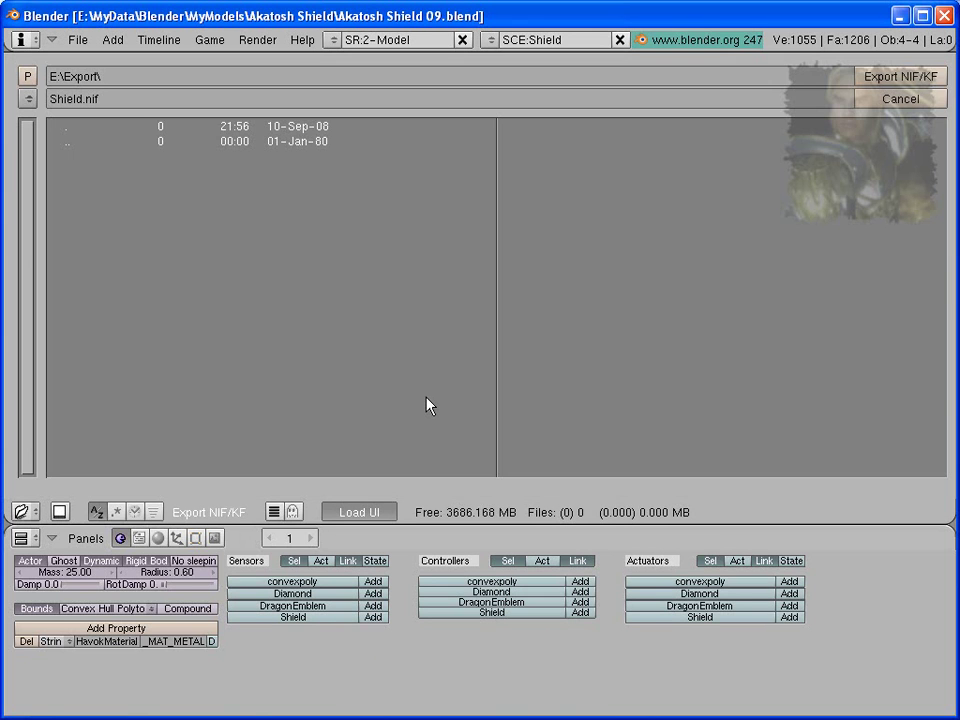
pyautogui.click(81, 100)
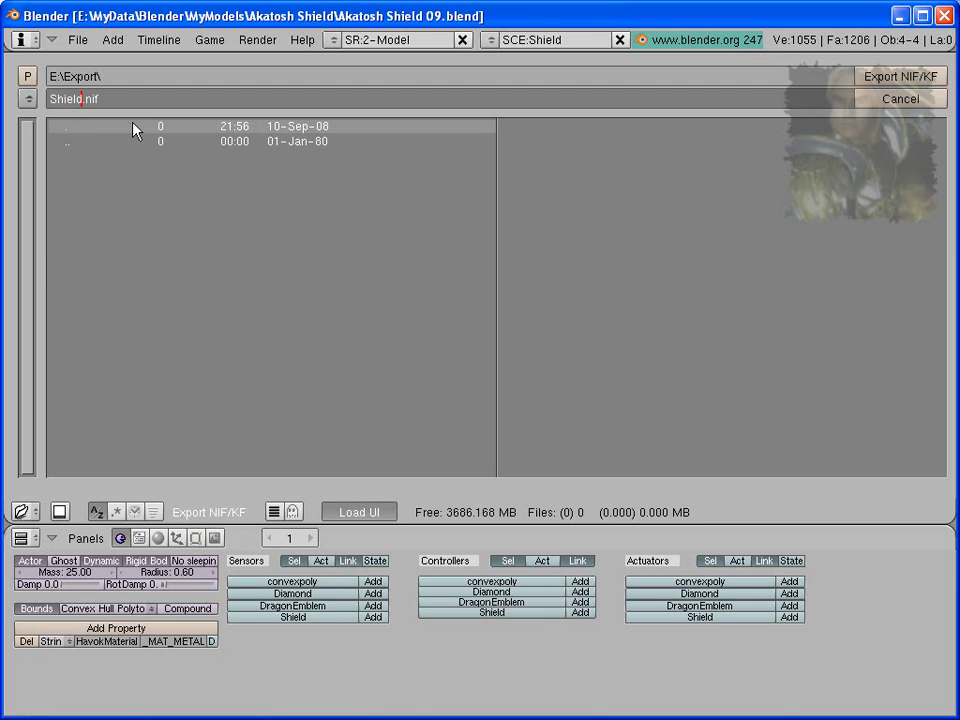
pyautogui.write('_WIP')
pyautogui.click(906, 82)
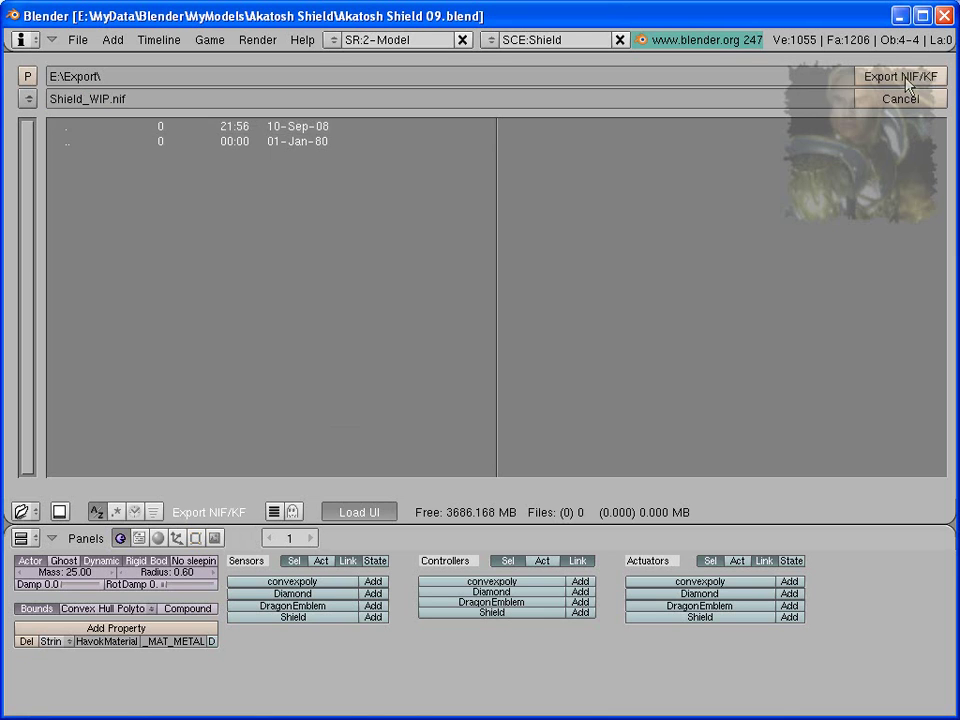
# Step: Export with Oblivion settings, Skin Partition and Flatten Skin off, Smoothen Seams/Force DDS toggled, Metal material
pyautogui.click(906, 82)
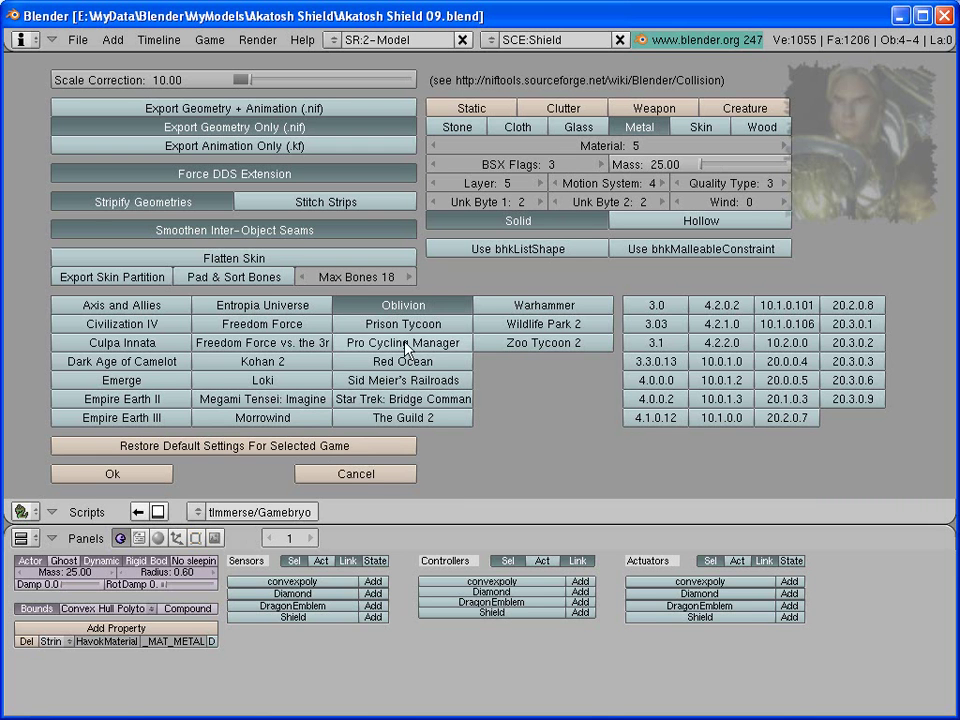
pyautogui.click(418, 307)
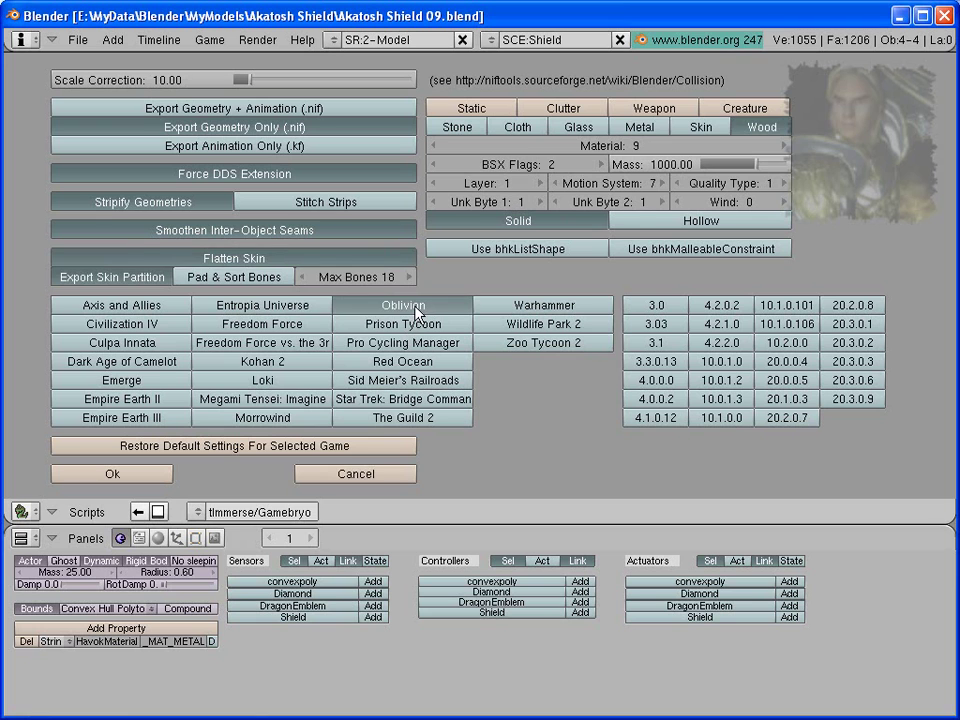
pyautogui.click(141, 277)
pyautogui.click(187, 259)
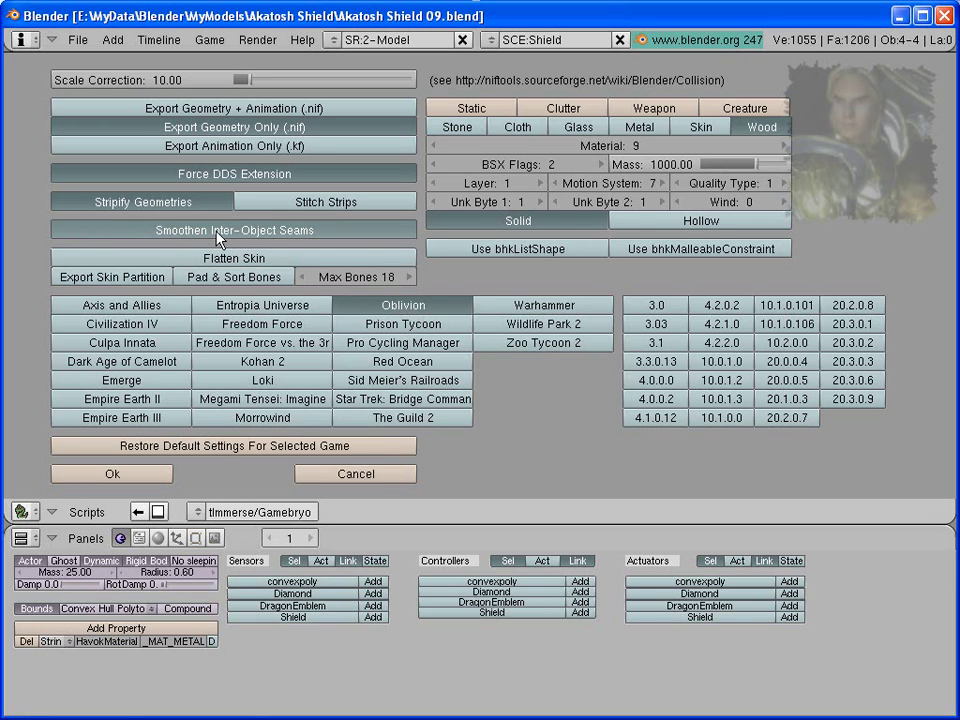
pyautogui.click(218, 233)
pyautogui.click(222, 176)
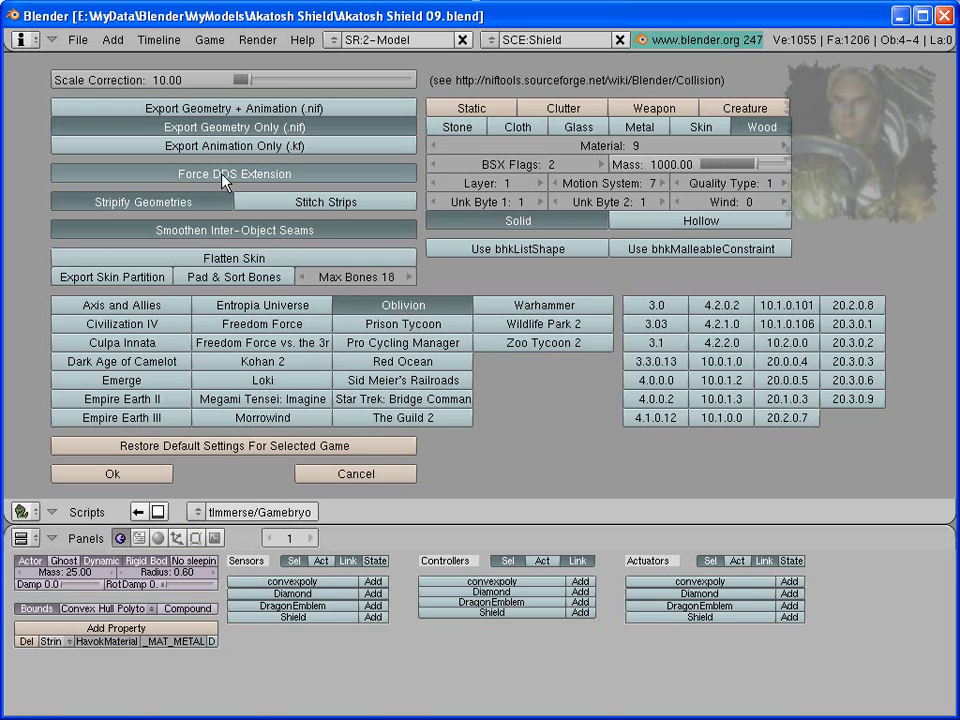
pyautogui.click(640, 127)
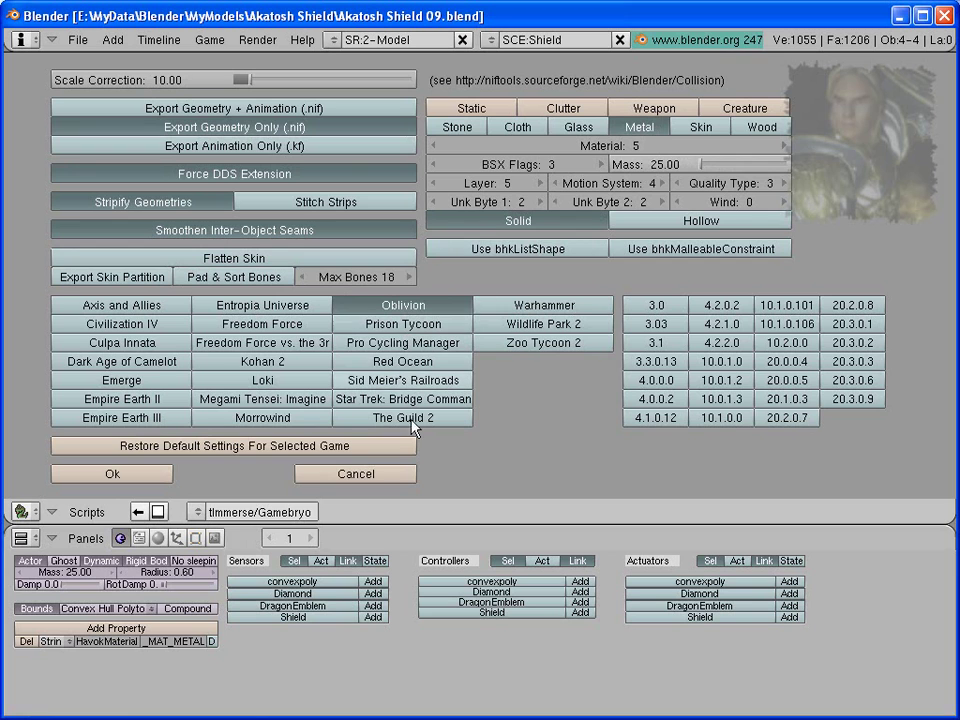
pyautogui.click(128, 476)
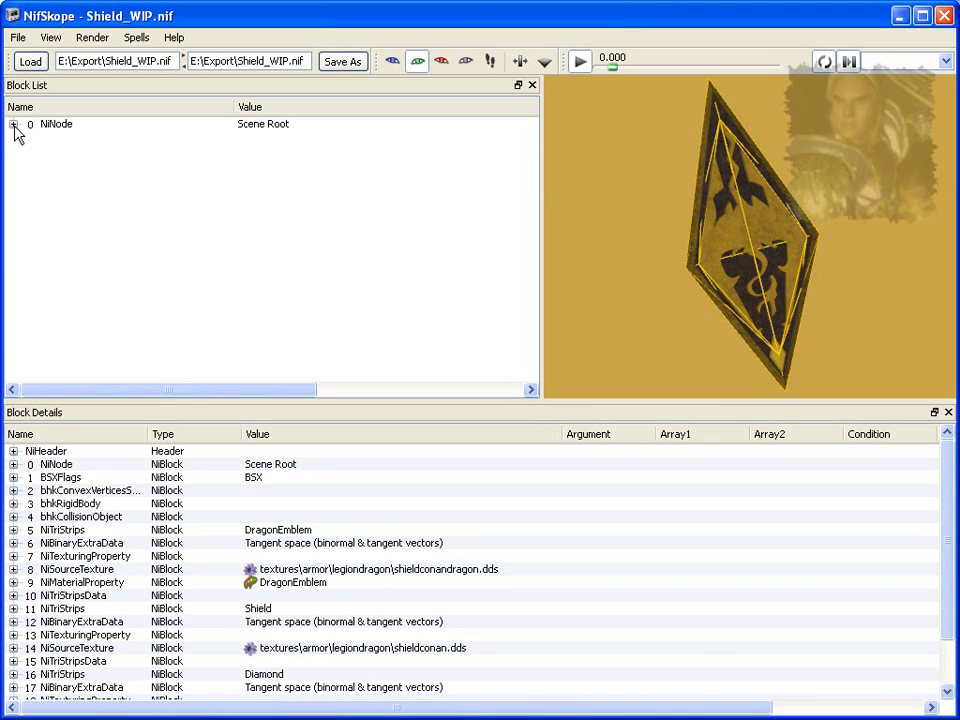
# Step: Expand NiNode, the Diamond, Shield and DragonEmblem strips, their texturing properties, bhkCollisionObject and bhkRigidBody
pyautogui.click(14, 125)
pyautogui.click(32, 189)
pyautogui.click(32, 176)
pyautogui.click(32, 163)
pyautogui.click(32, 150)
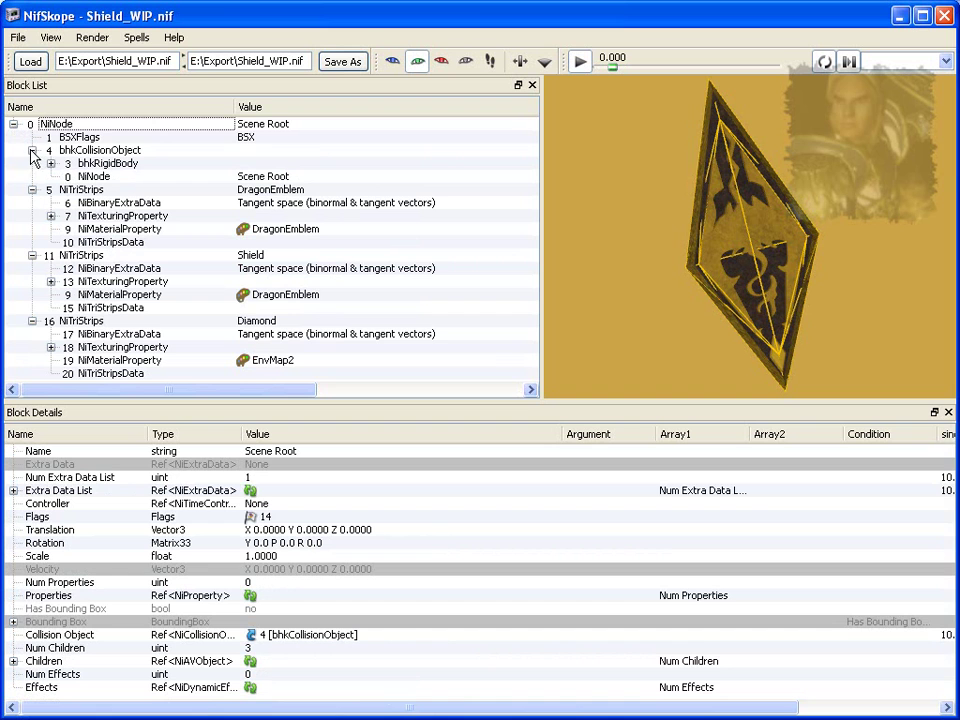
pyautogui.click(51, 347)
pyautogui.click(51, 281)
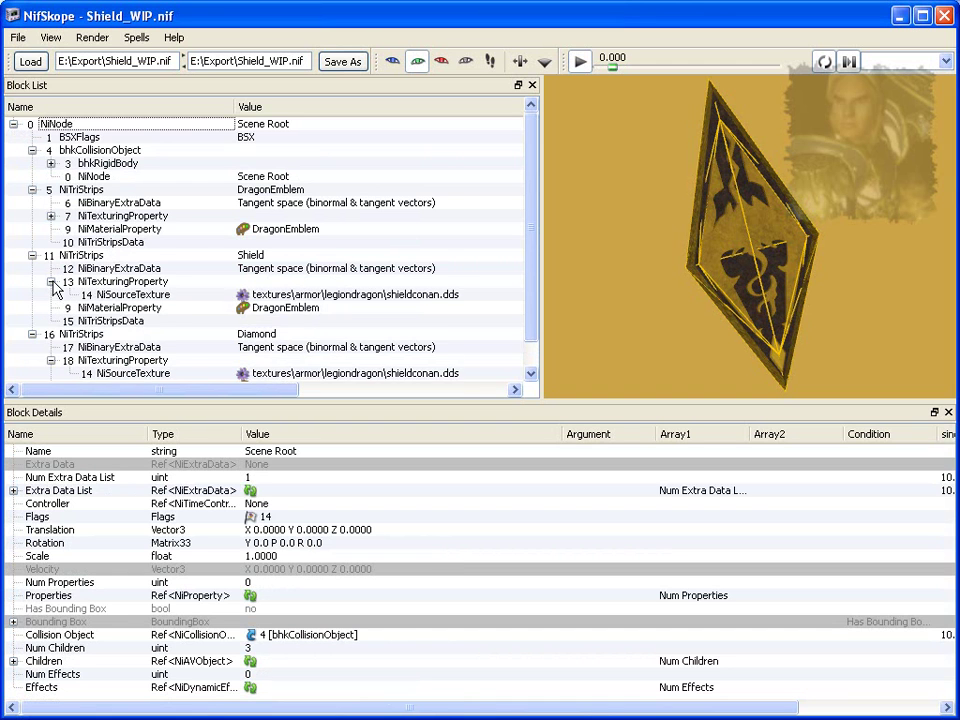
pyautogui.click(51, 215)
pyautogui.click(51, 163)
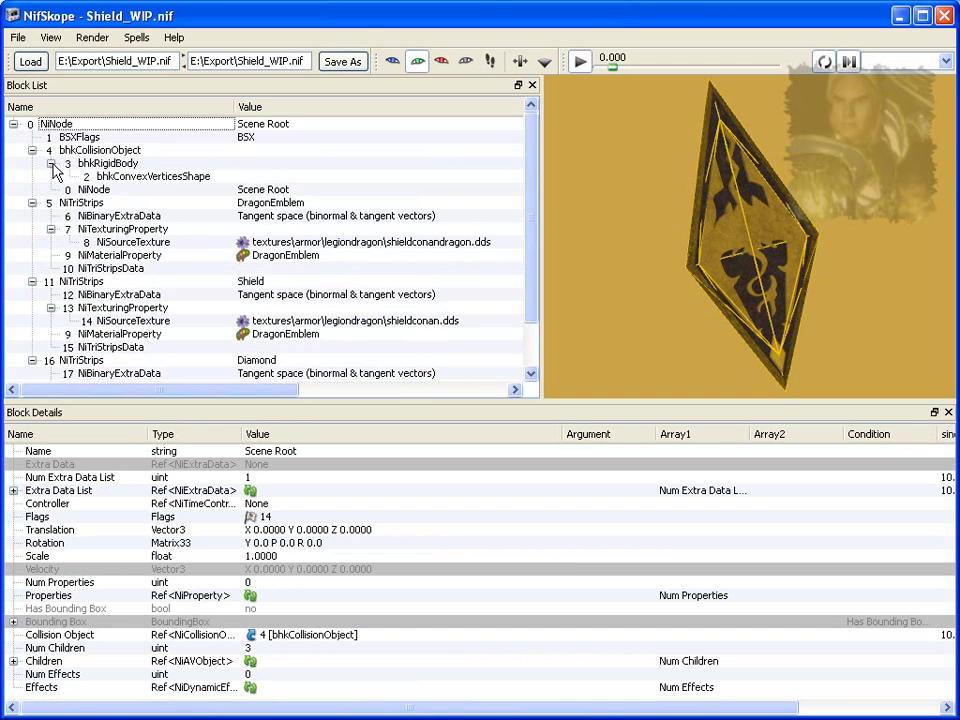
# Step: Check that bhkConvexVerticesShape uses HAV_MAT_METAL and review its radius
pyautogui.click(174, 178)
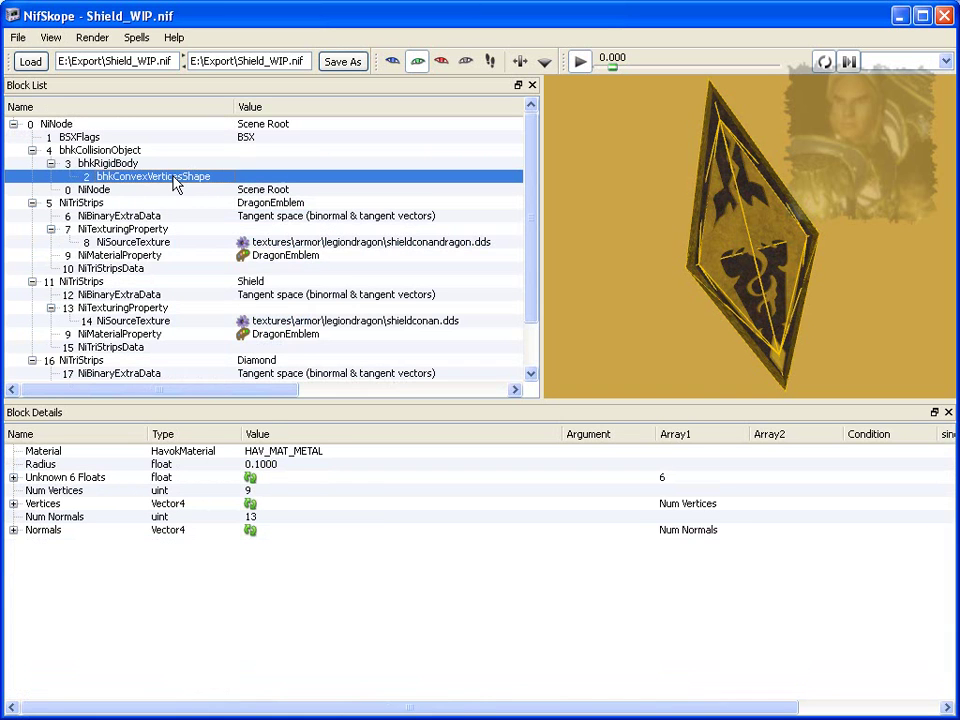
pyautogui.click(337, 457)
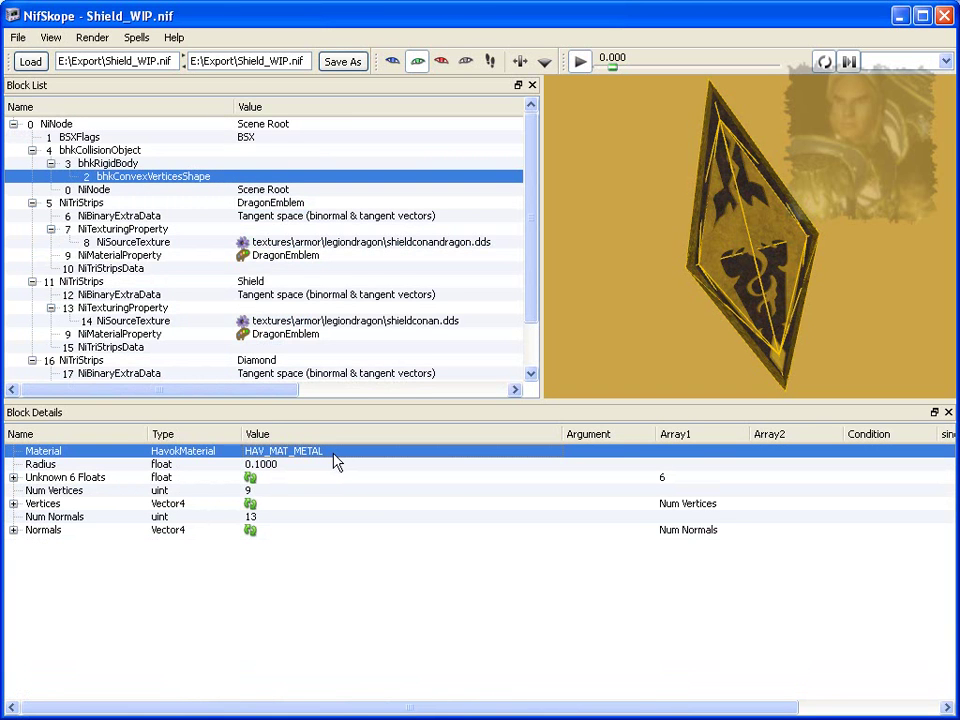
pyautogui.click(328, 466)
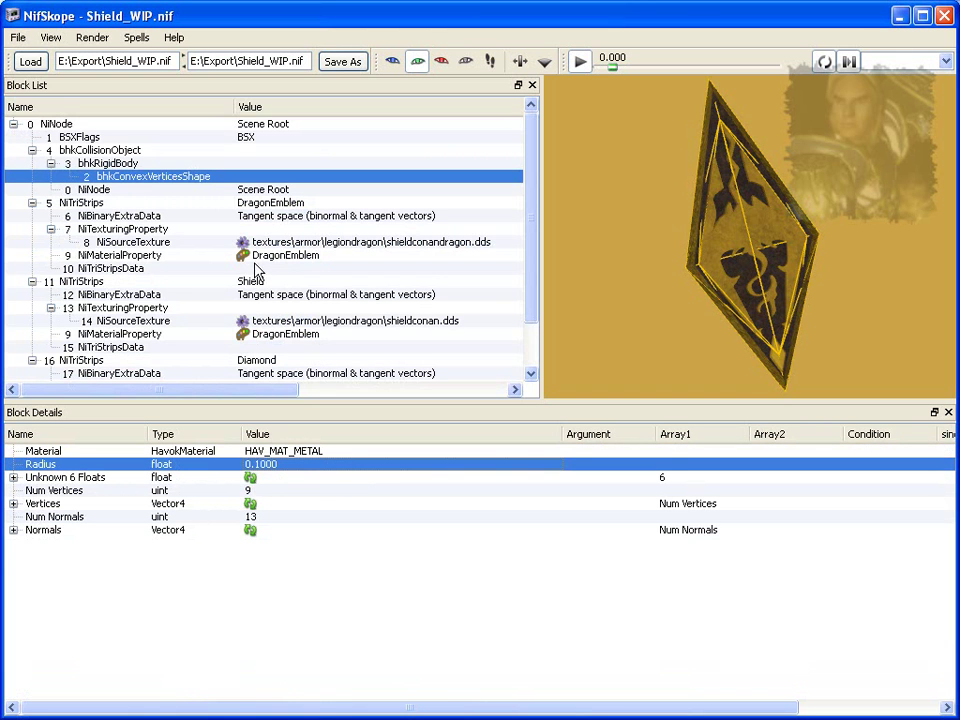
# Step: Confirm bhkRigidBody sits on layer OL_WEAPON, then check bhkCollisionObject and BSXFlags value 3
pyautogui.click(115, 166)
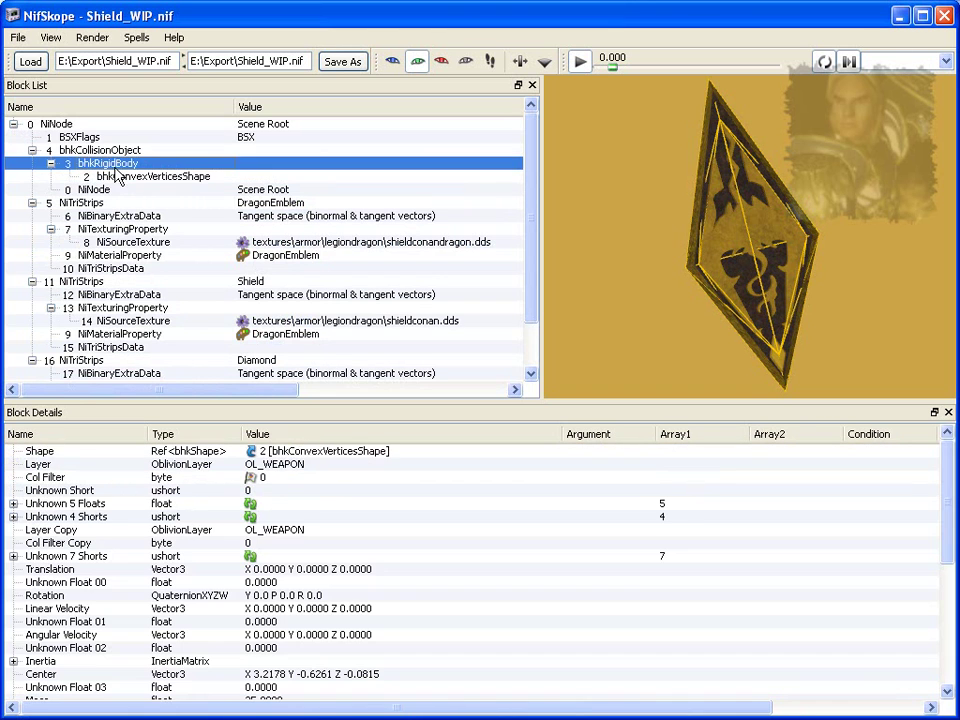
pyautogui.click(305, 465)
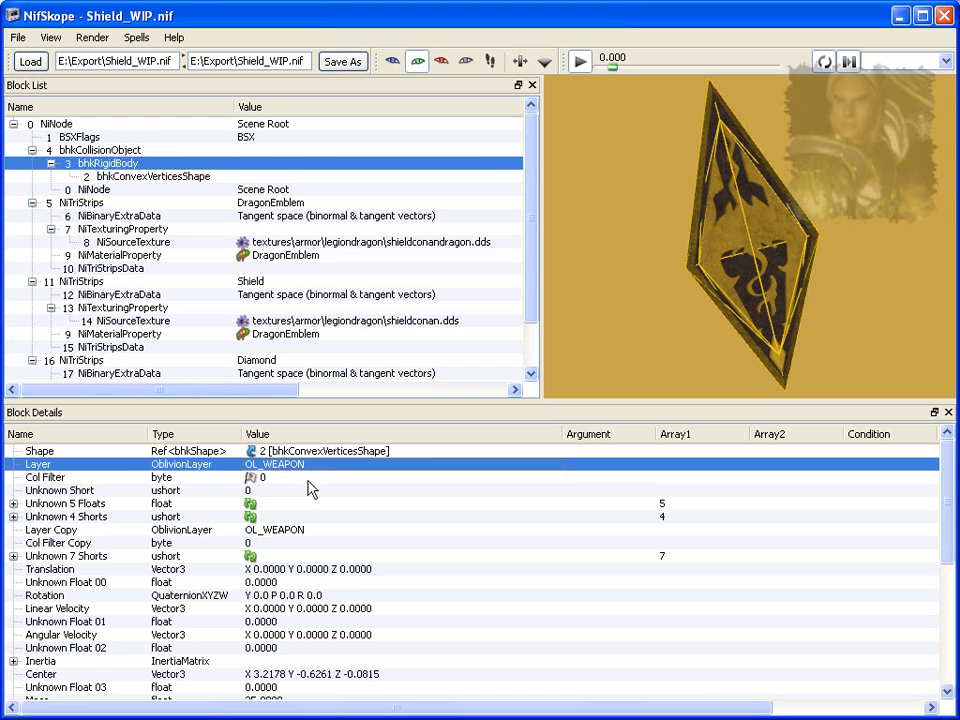
pyautogui.click(306, 531)
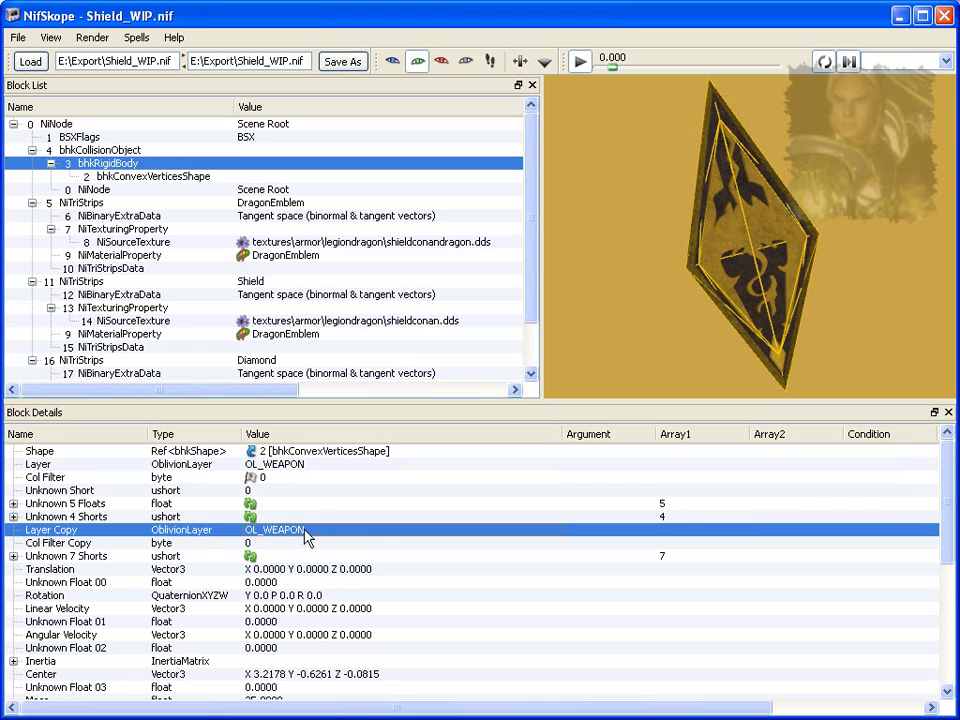
pyautogui.click(112, 150)
pyautogui.click(80, 137)
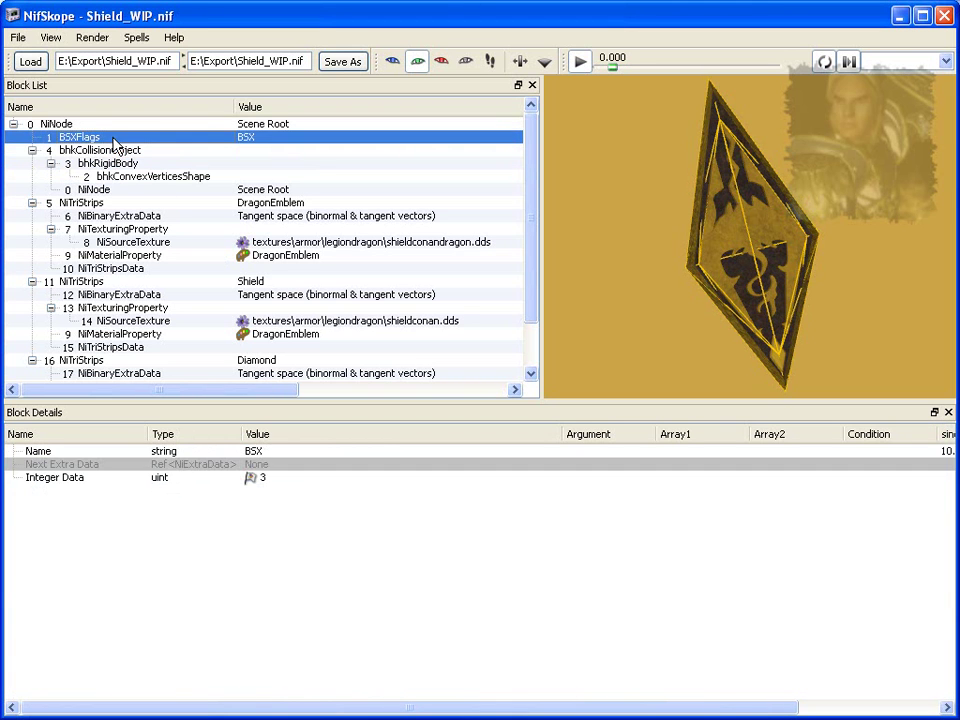